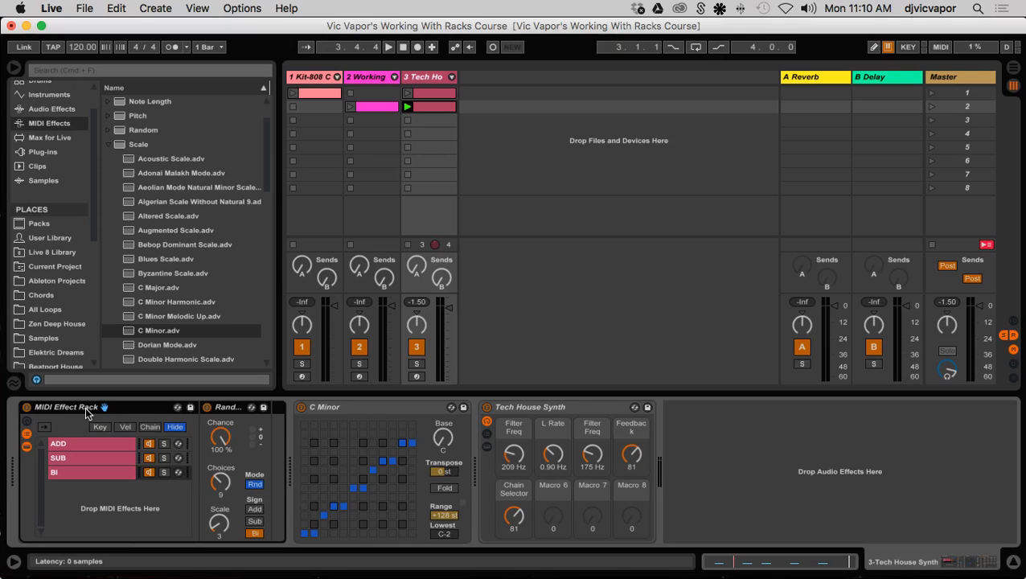
Delete the MIDI Effect Rack and the C Minor scale device from the Tech House Synth track
{"action": "key", "text": "Delete"}
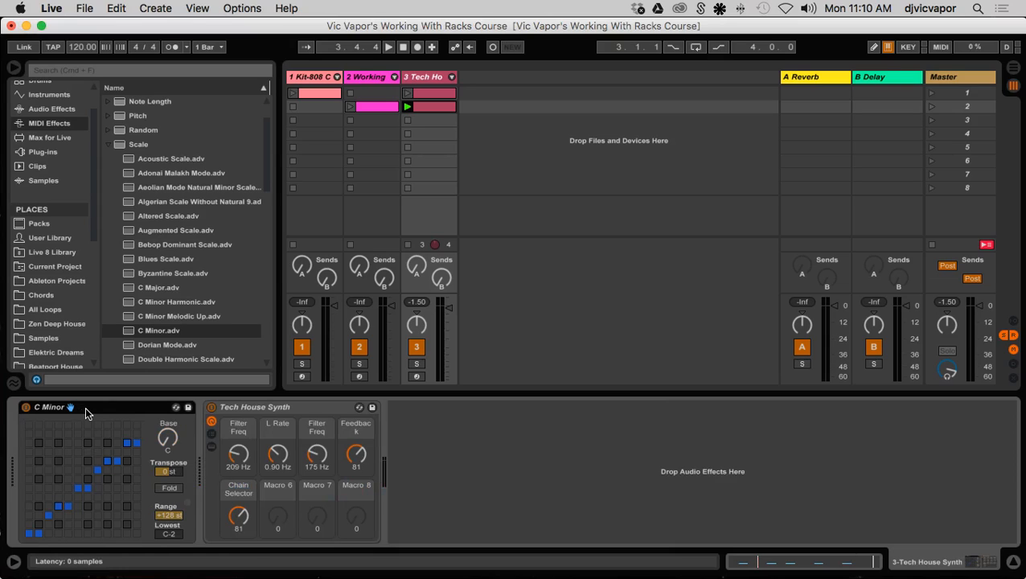
{"action": "key", "text": "Delete"}
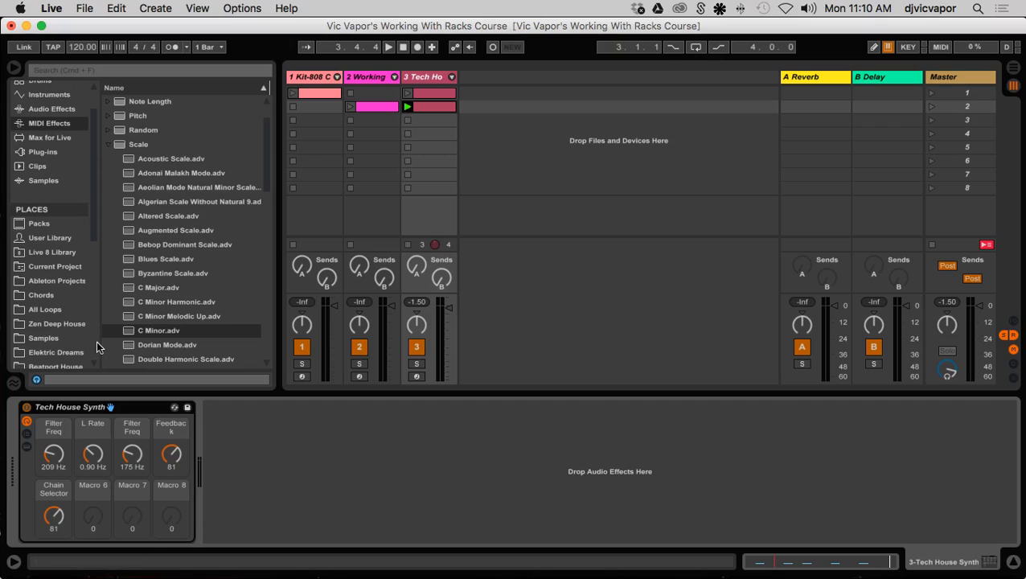
Add a Chord device before the Tech House Synth with Shift 1 at +7 st, Shift 2 at +3 st and Shift 3 at +12 st
{"action": "left_click", "coordinate": [106, 143]}
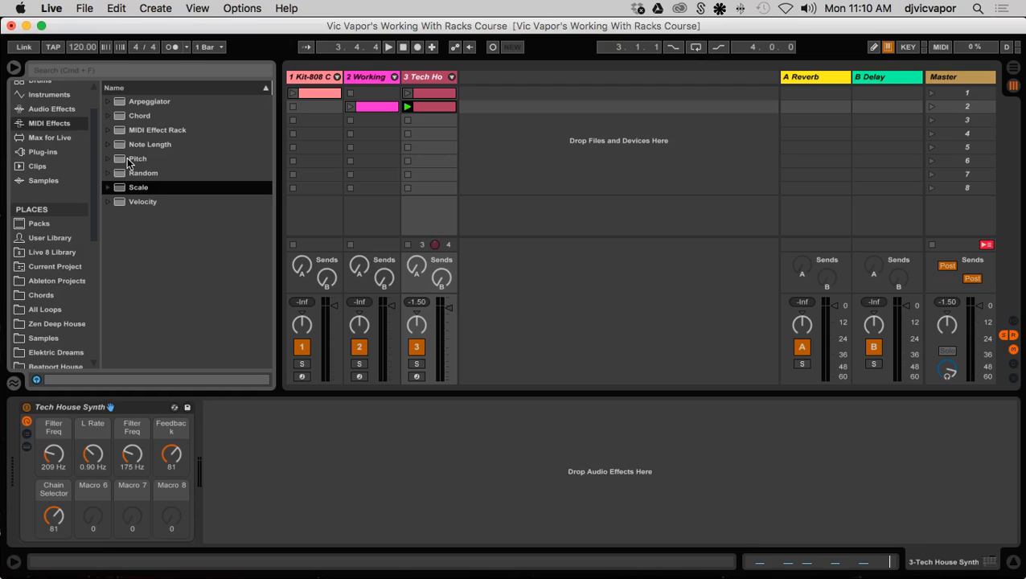
{"action": "left_click", "coordinate": [119, 117]}
{"action": "left_click_drag", "start_coordinate": [119, 117], "coordinate": [11, 420]}
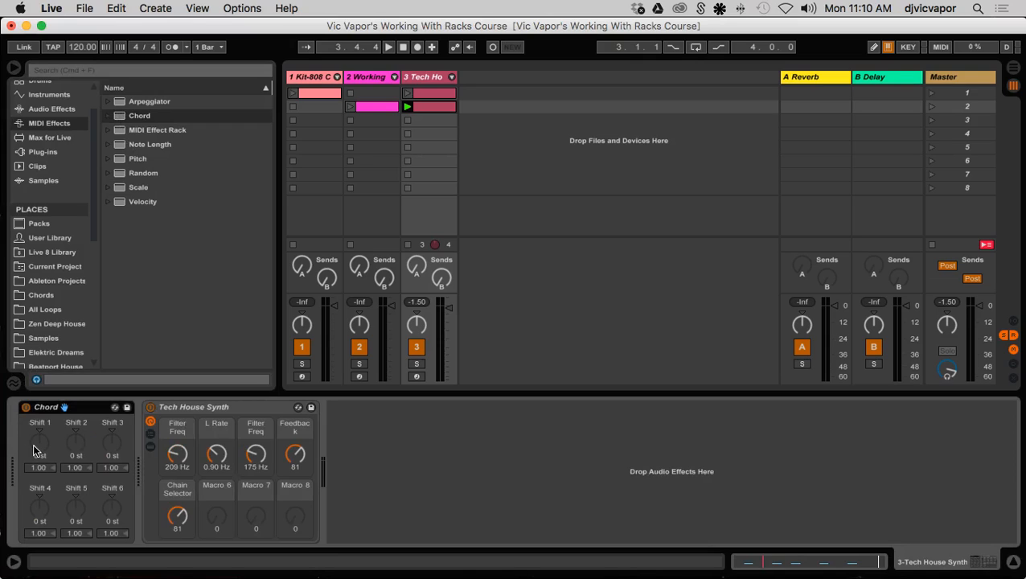
{"action": "left_click_drag", "start_coordinate": [36, 443], "coordinate": [35, 422]}
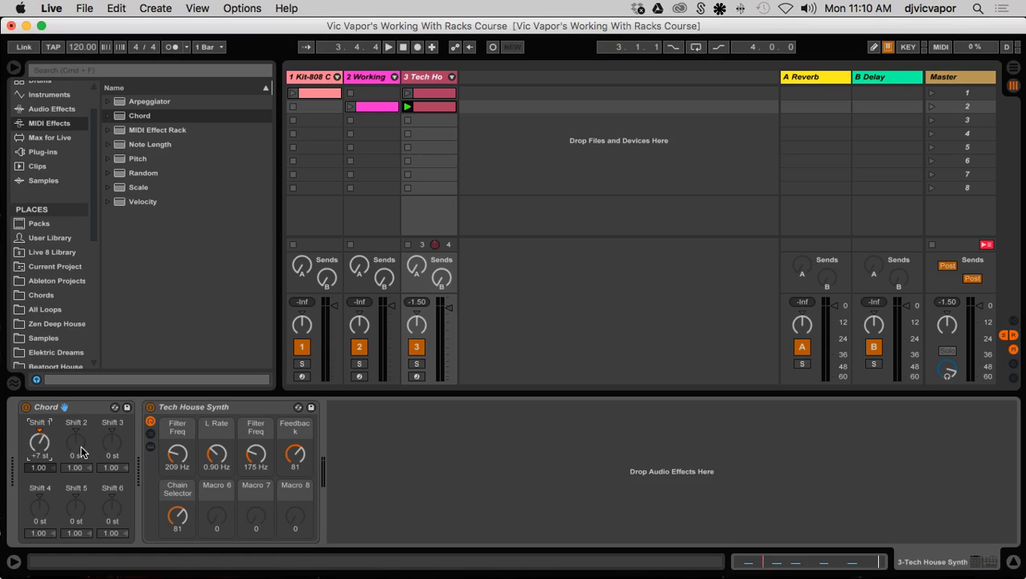
{"action": "left_click_drag", "start_coordinate": [110, 438], "coordinate": [109, 411]}
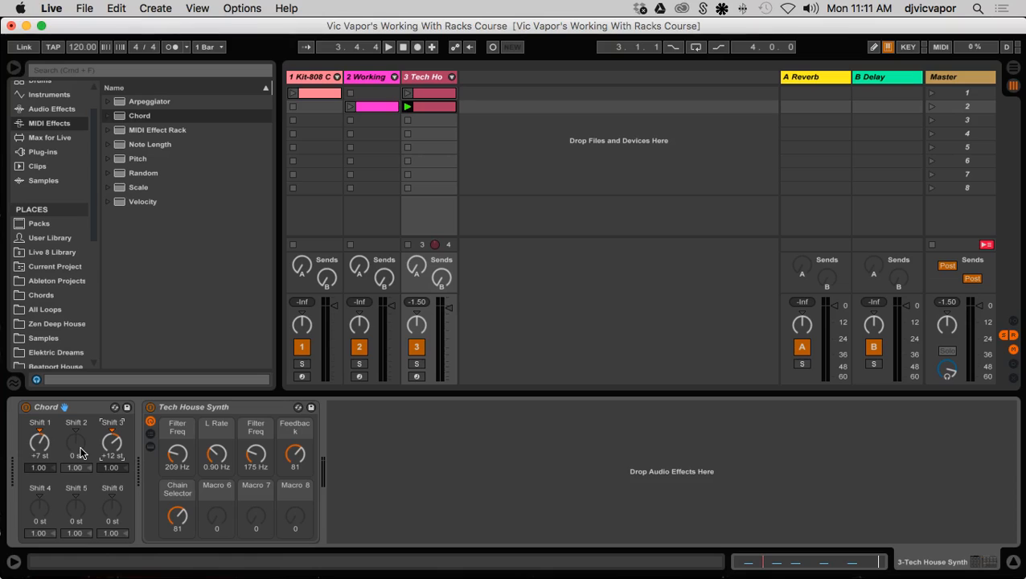
{"action": "left_click_drag", "start_coordinate": [79, 452], "coordinate": [80, 445]}
In the playing Tech House clip, move the second C3 note to 1.1.4 and shorten the loop to end at 1.3
{"action": "double_click", "coordinate": [421, 104]}
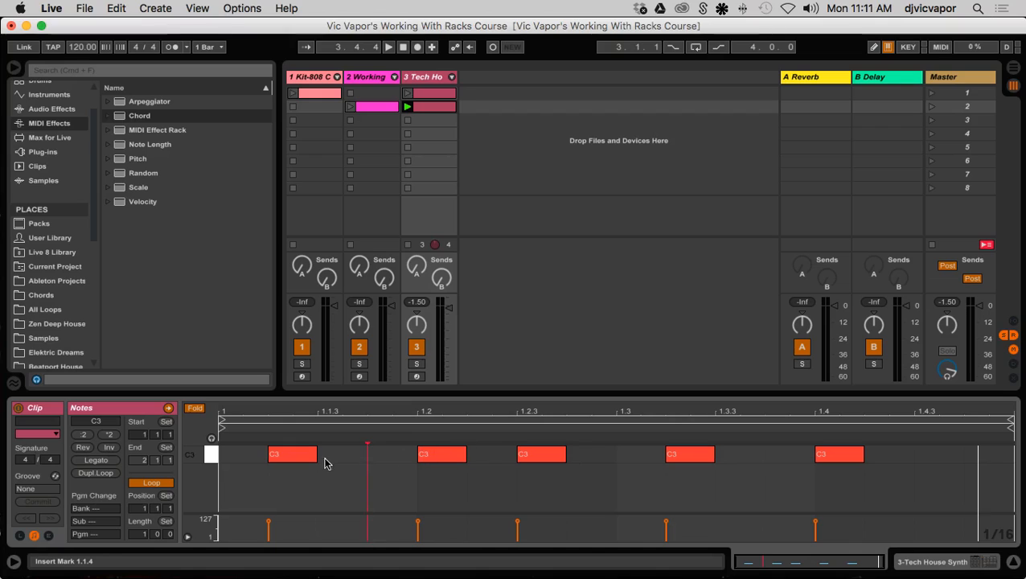
{"action": "left_click_drag", "start_coordinate": [426, 458], "coordinate": [383, 467]}
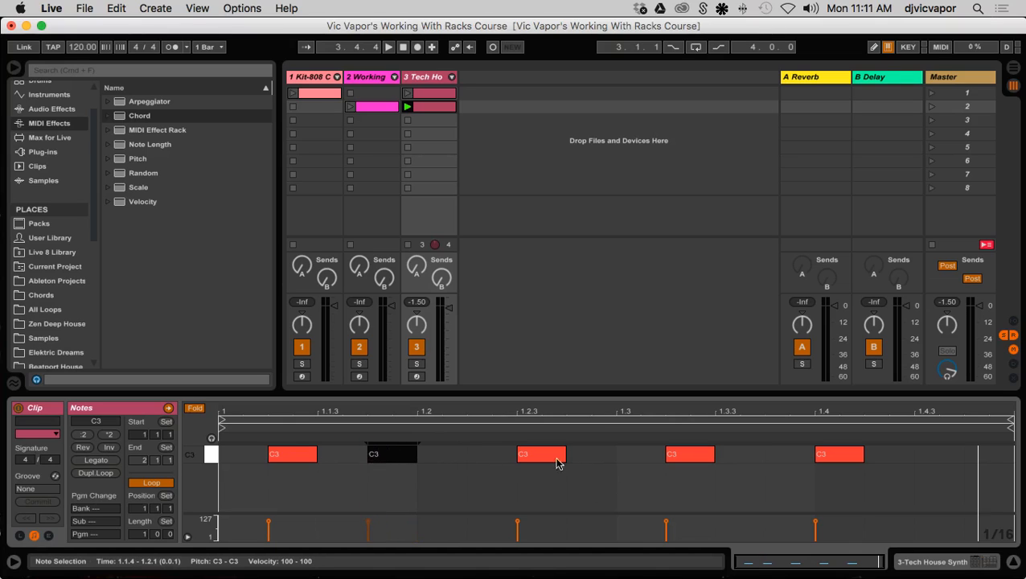
{"action": "left_click", "coordinate": [1009, 419]}
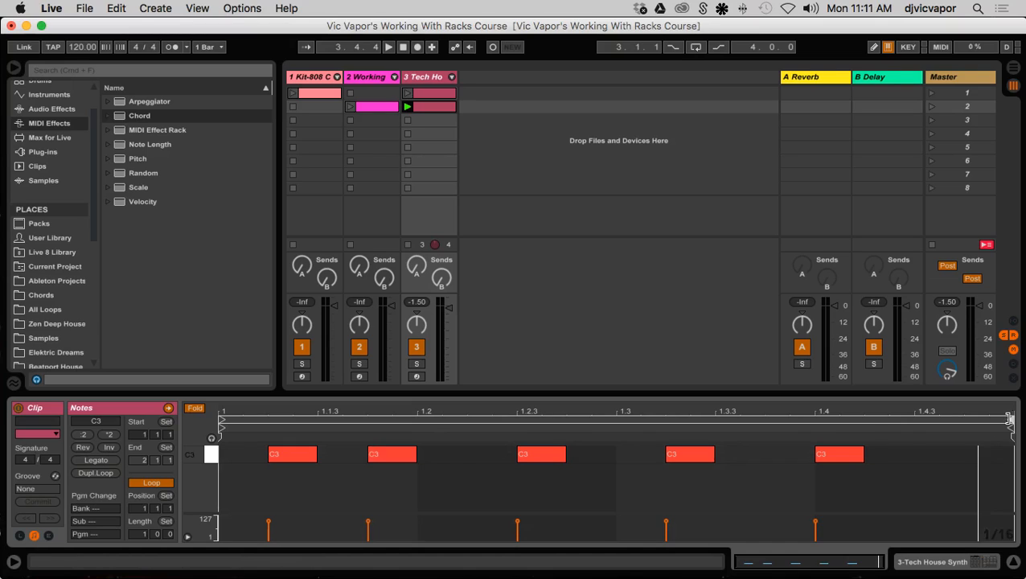
{"action": "left_click_drag", "start_coordinate": [1010, 419], "coordinate": [615, 437]}
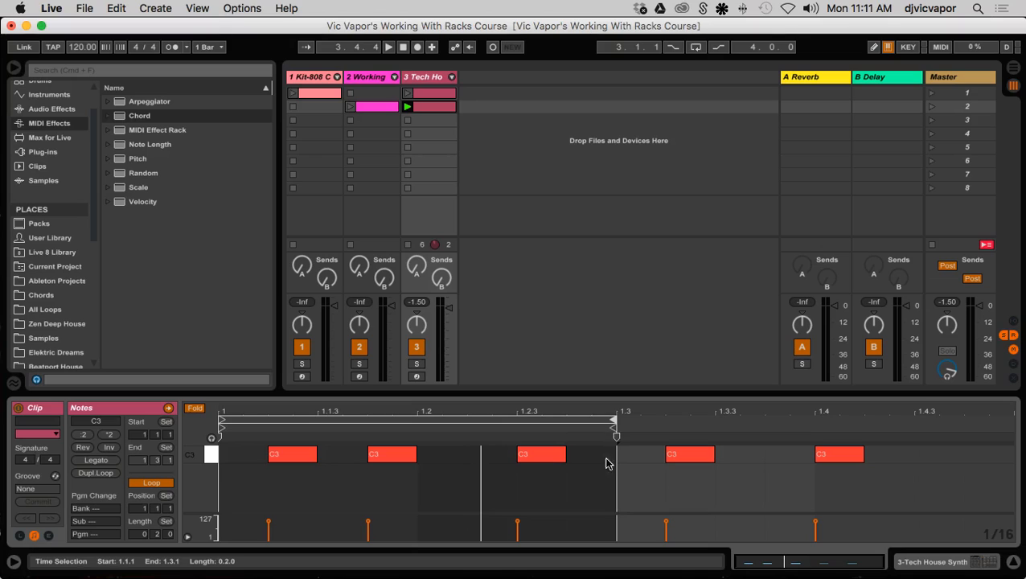
Move the first C3 note to 1.1.1 and delete the two notes beyond the loop end
{"action": "left_click_drag", "start_coordinate": [296, 463], "coordinate": [254, 474]}
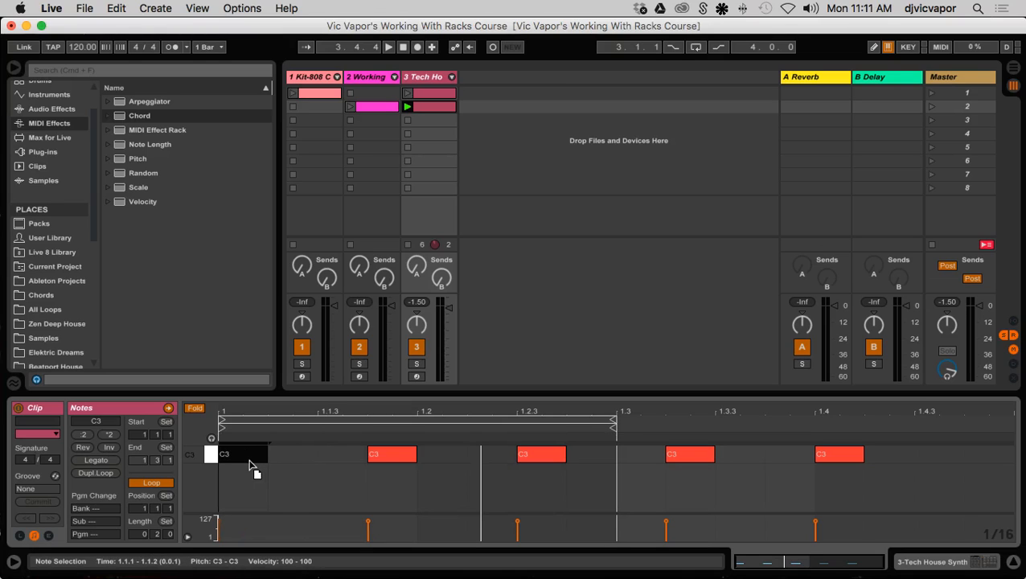
{"action": "left_click", "coordinate": [320, 489]}
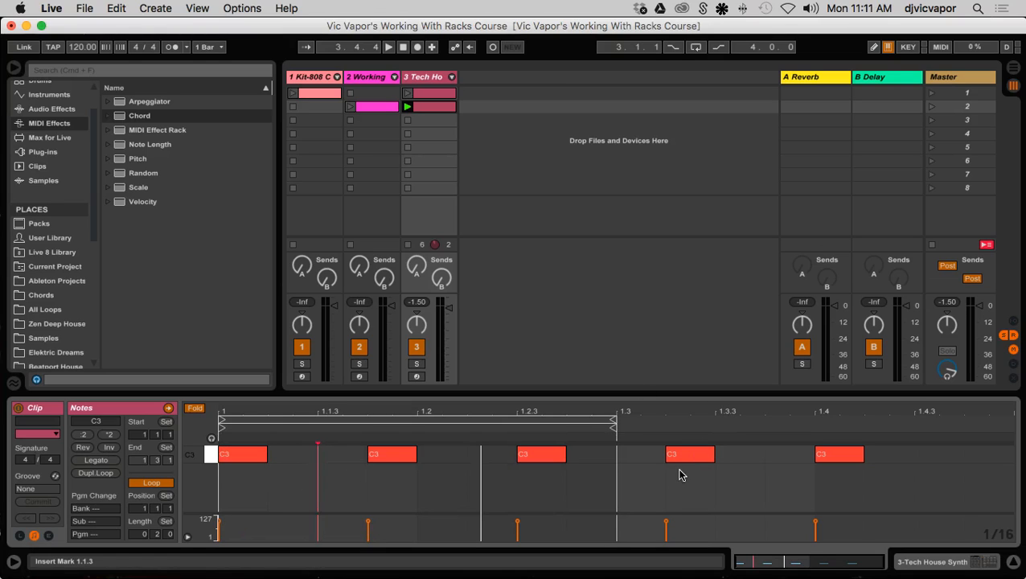
{"action": "left_click_drag", "start_coordinate": [679, 465], "coordinate": [702, 456]}
{"action": "key", "text": "Delete"}
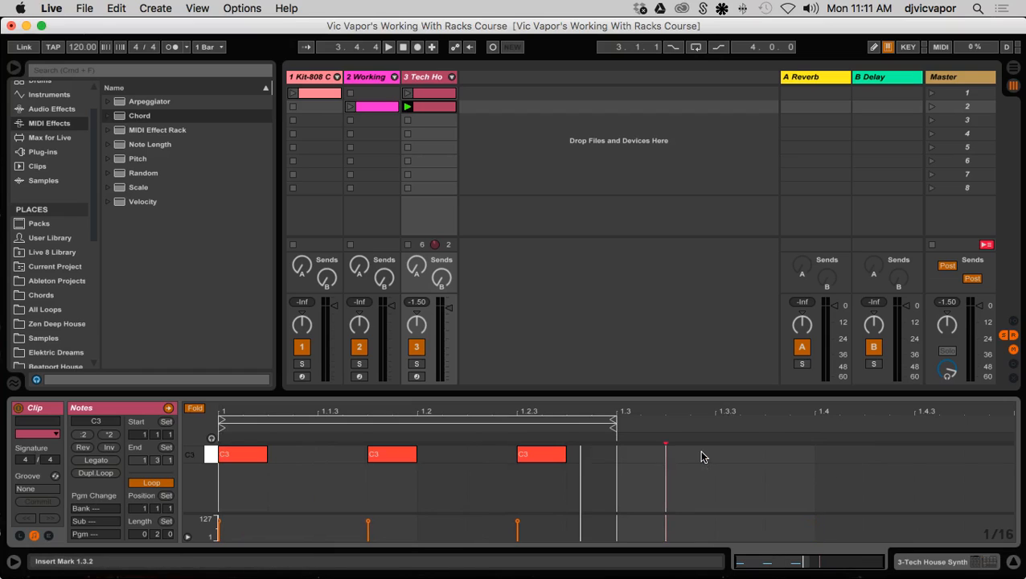
{"action": "left_click", "coordinate": [701, 455]}
Play the edited clip and listen to it through the Chord device with the track's device chain shown
{"action": "key", "text": "space"}
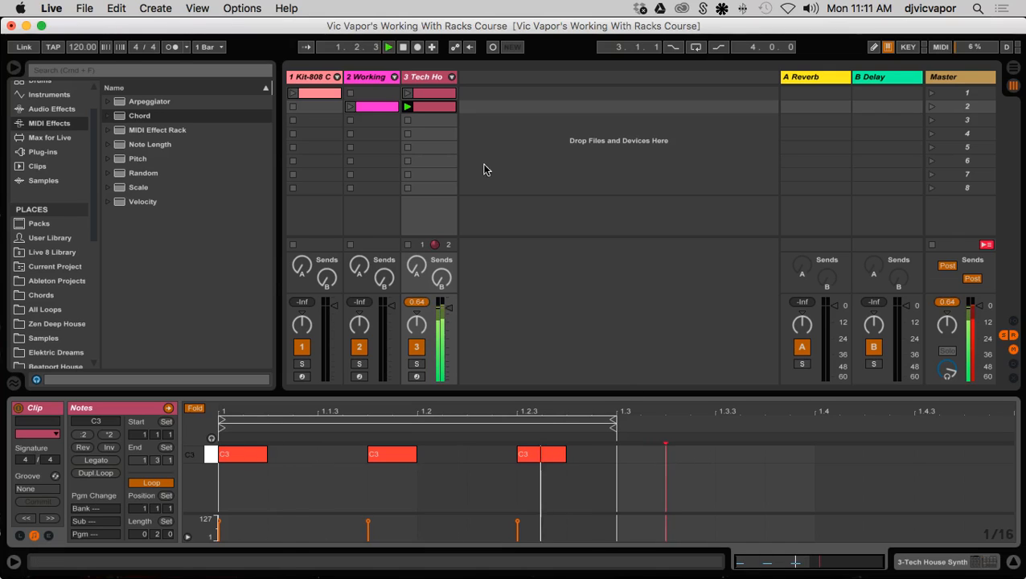
{"action": "left_click", "coordinate": [432, 78]}
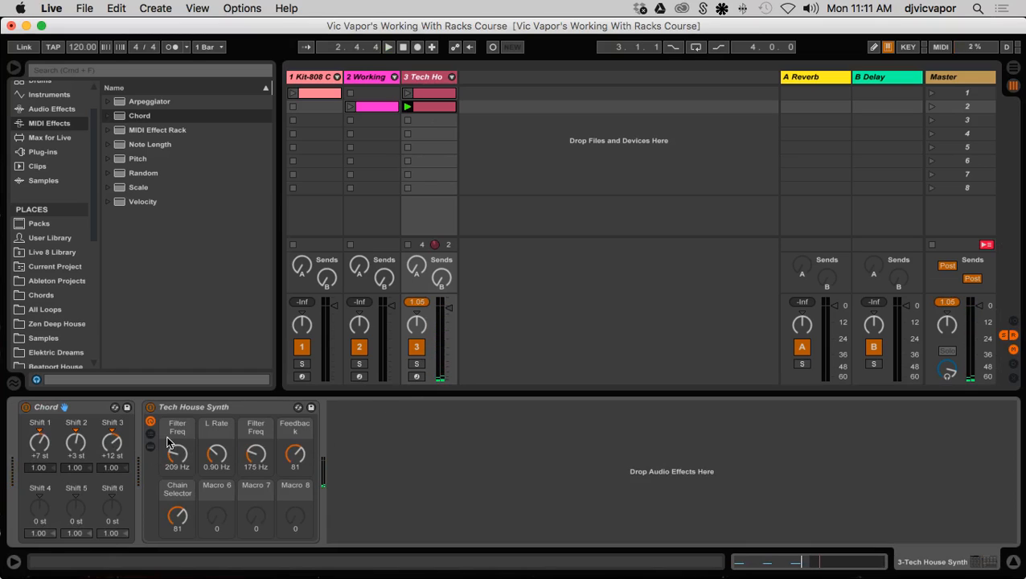
{"action": "key", "text": "space"}
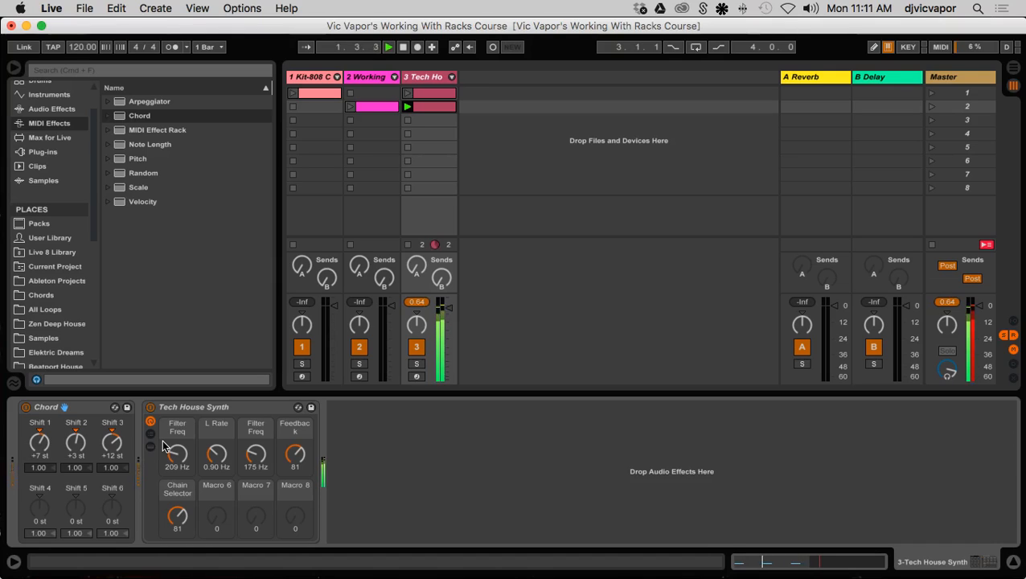
{"action": "key", "text": "space"}
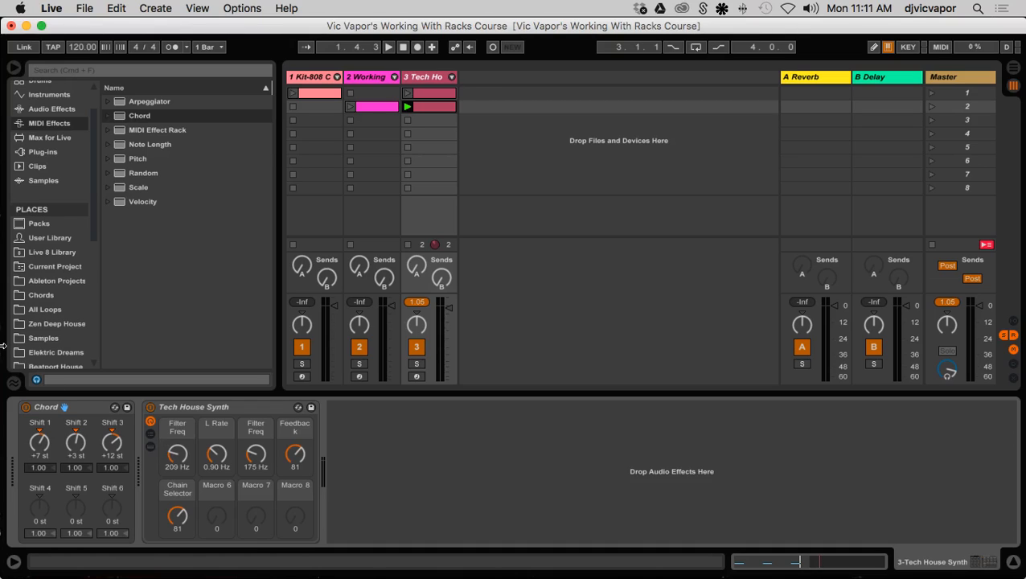
Add a Random device in front of Chord and set its Chance to 62 % during playback
{"action": "left_click", "coordinate": [123, 175]}
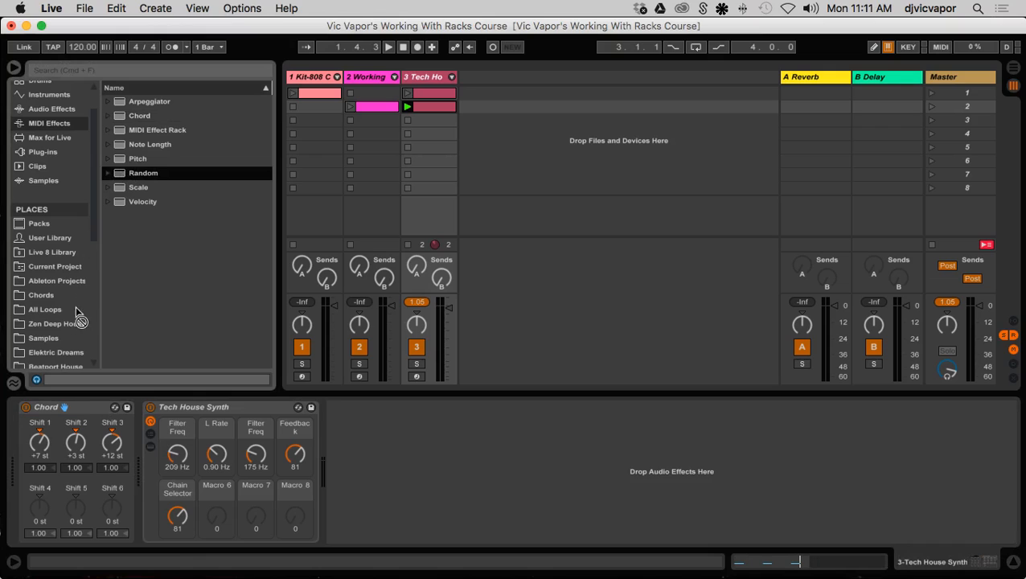
{"action": "left_click", "coordinate": [16, 405]}
{"action": "left_click_drag", "start_coordinate": [16, 407], "coordinate": [16, 407]}
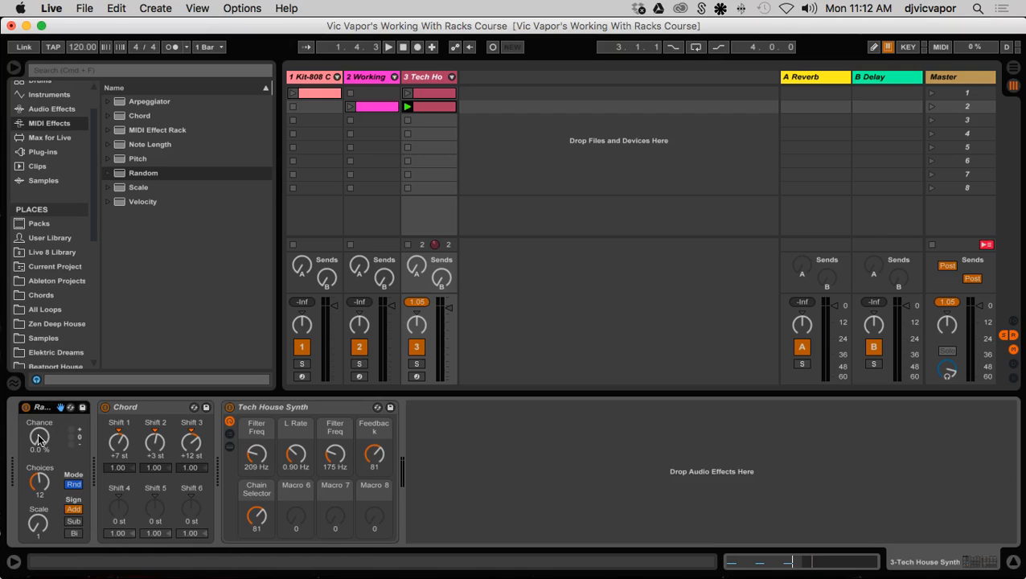
{"action": "key", "text": "space"}
{"action": "mouse_move", "coordinate": [38, 439]}
{"action": "left_mouse_down"}
{"action": "mouse_move", "coordinate": [27, 420]}
{"action": "mouse_move", "coordinate": [38, 429]}
{"action": "left_mouse_up"}
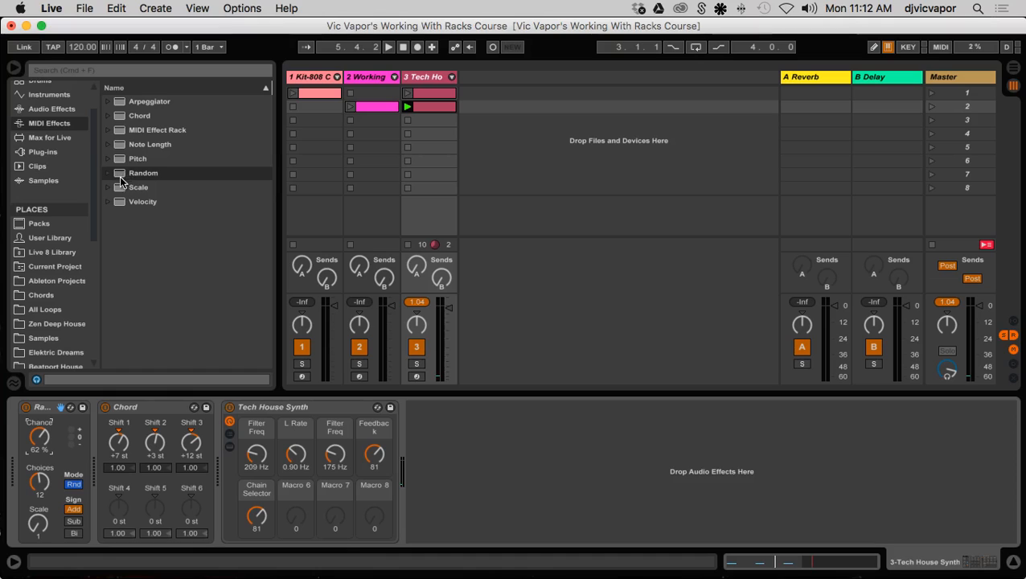
Insert the C Minor scale preset between Chord and the Tech House Synth and play the clip
{"action": "left_click", "coordinate": [121, 186]}
{"action": "left_click", "coordinate": [109, 188]}
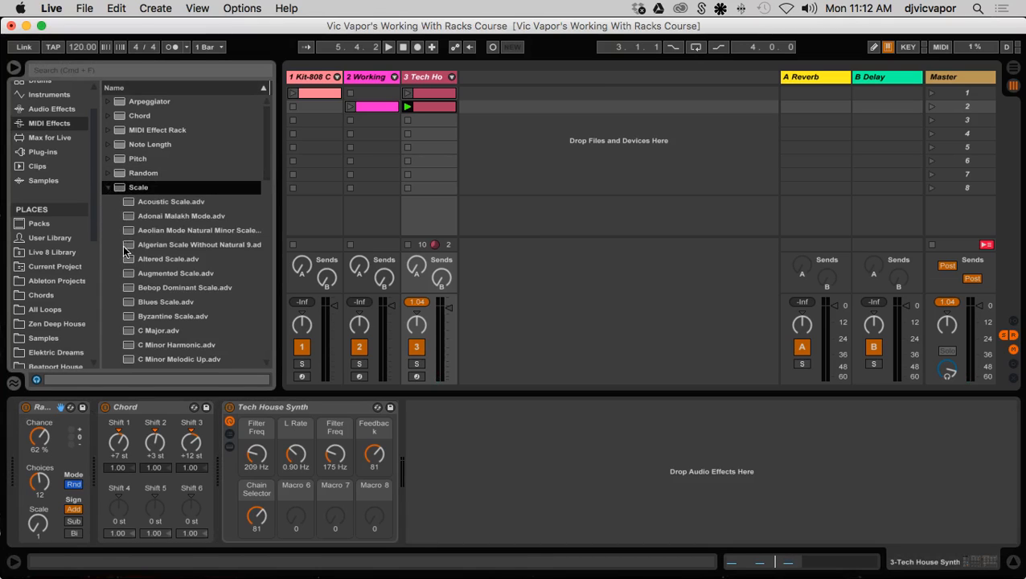
{"action": "scroll", "coordinate": [129, 328], "scroll_direction": "down", "scroll_amount": 3}
{"action": "left_click", "coordinate": [133, 330]}
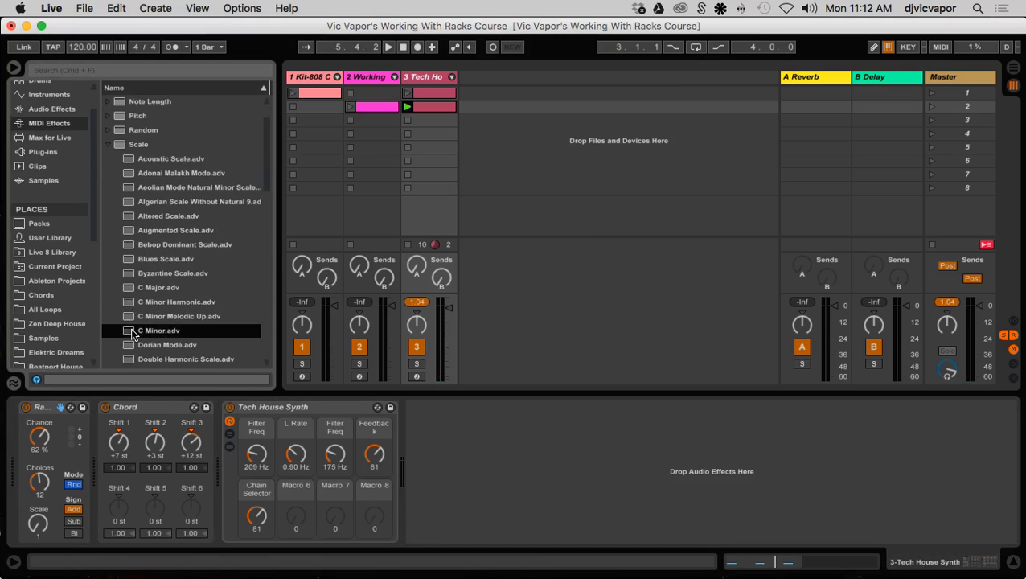
{"action": "left_click_drag", "start_coordinate": [133, 332], "coordinate": [225, 421]}
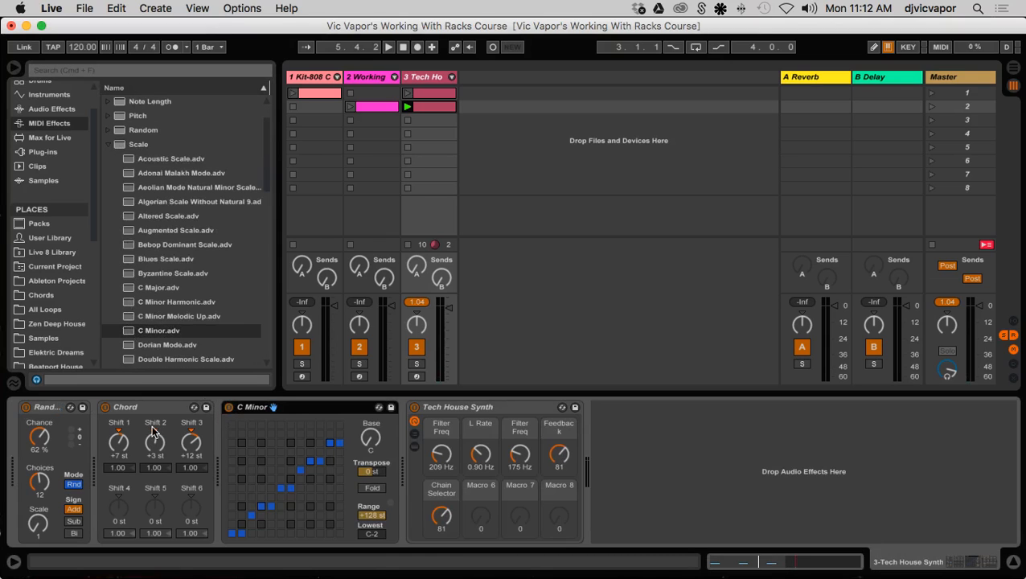
{"action": "key", "text": "space"}
{"action": "key", "text": "space"}
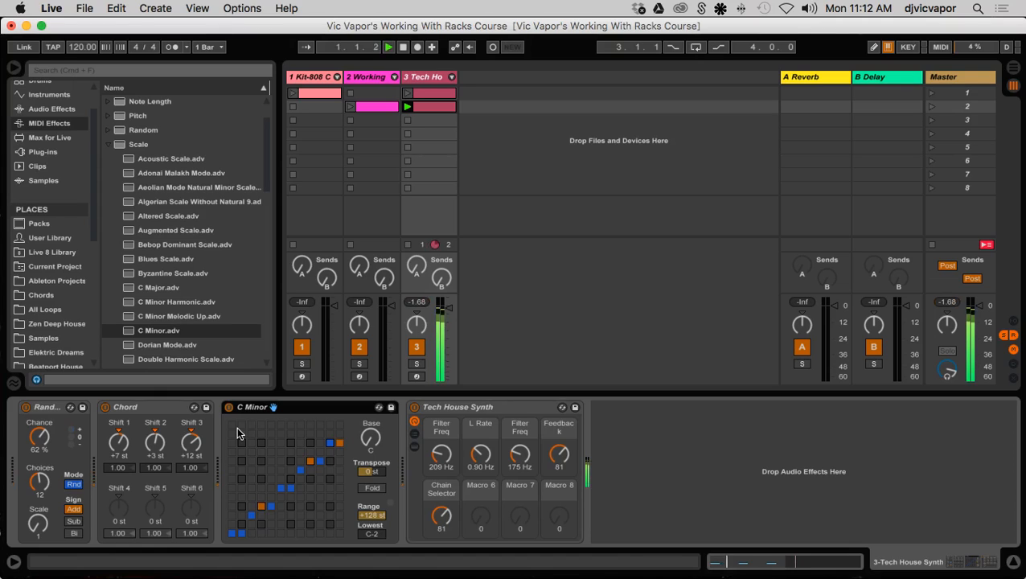
Try the Random device between Chord and C Minor and play the clip
{"action": "left_click", "coordinate": [48, 412]}
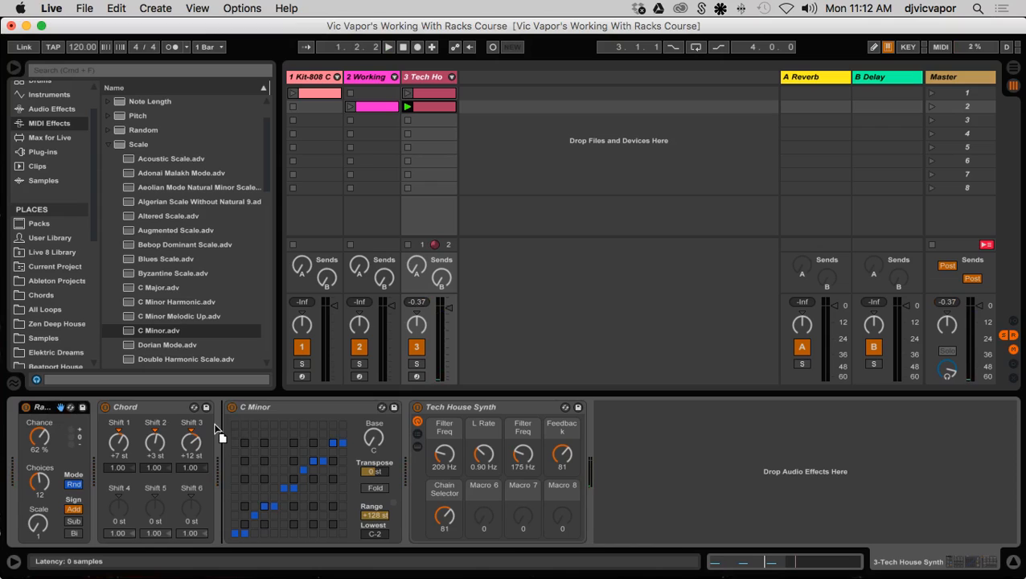
{"action": "left_click_drag", "start_coordinate": [214, 424], "coordinate": [214, 424]}
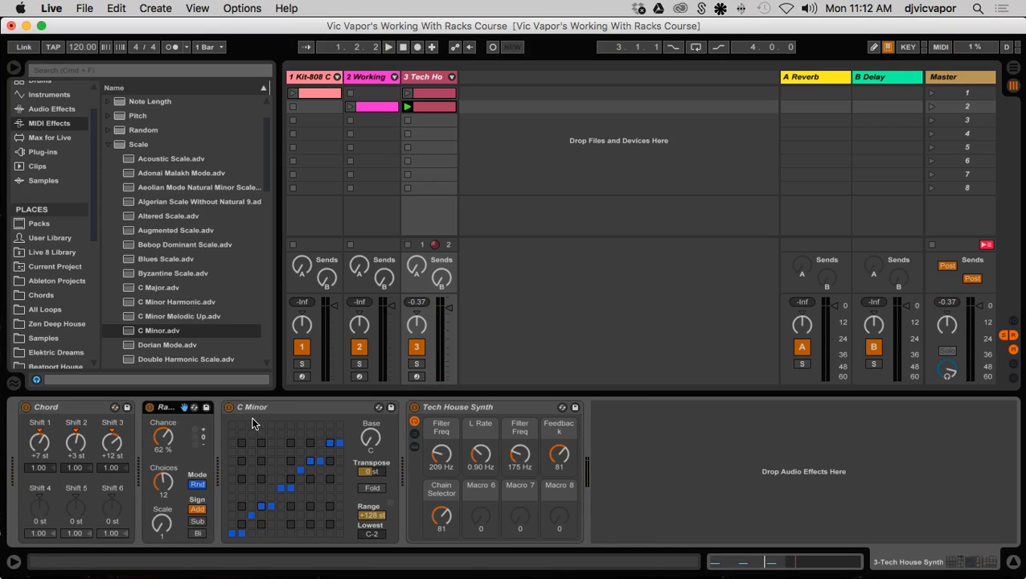
{"action": "key", "text": "space"}
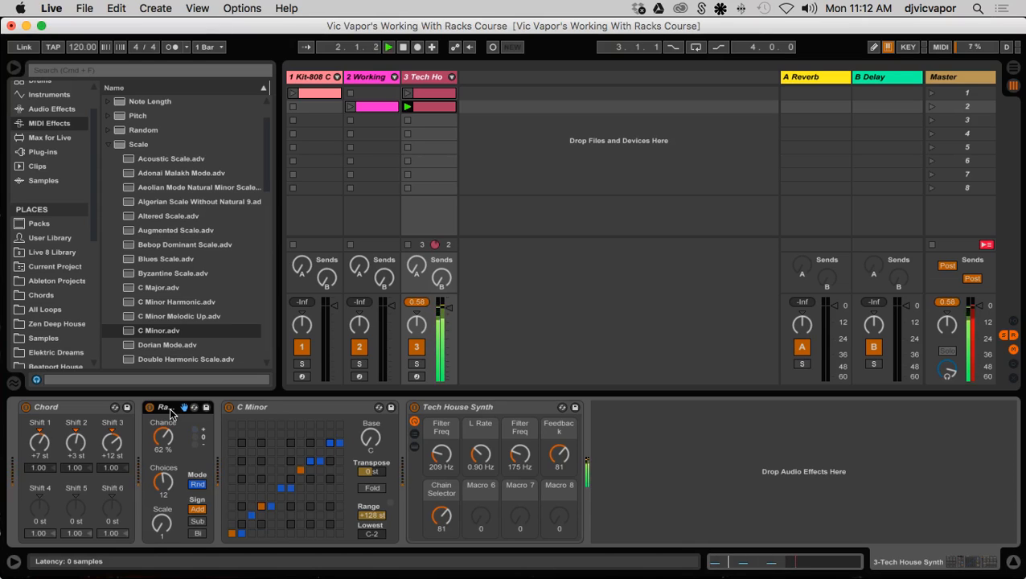
Move the Random device back in front of Chord and set its Chance to 59 %
{"action": "left_click", "coordinate": [96, 416]}
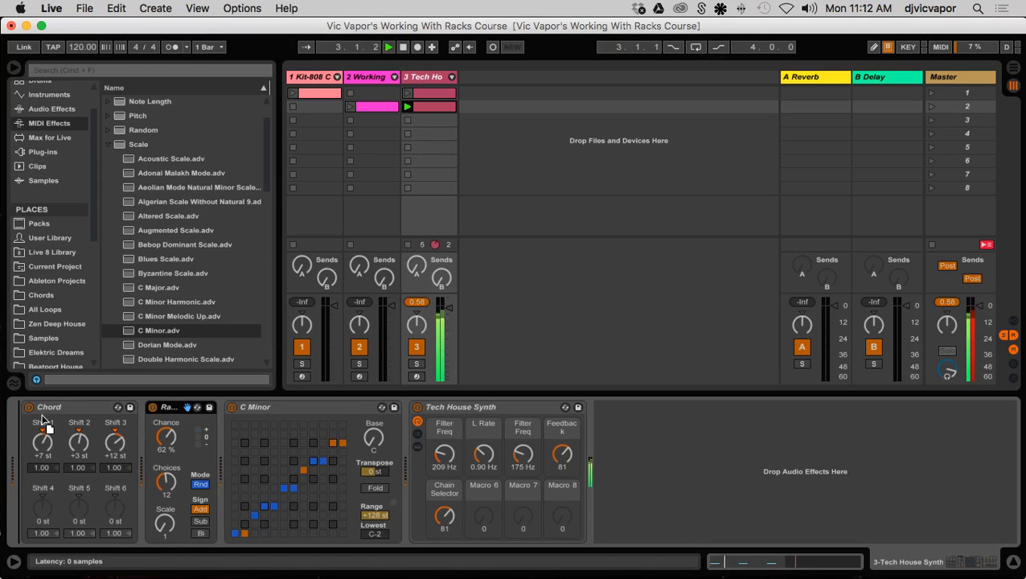
{"action": "left_click_drag", "start_coordinate": [41, 415], "coordinate": [42, 415]}
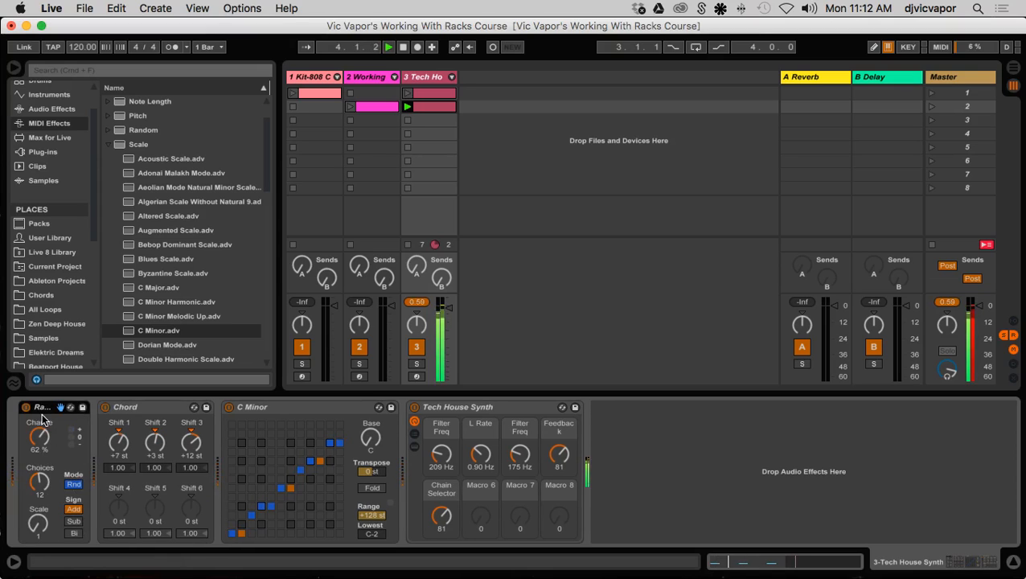
{"action": "left_click_drag", "start_coordinate": [39, 436], "coordinate": [39, 436]}
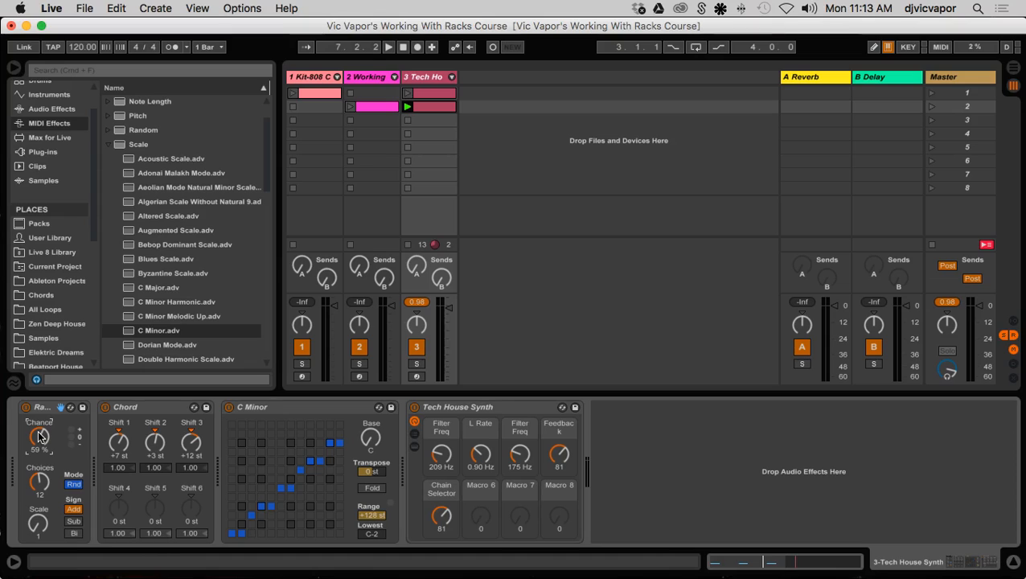
Group the Random, Chord and C Minor devices into a MIDI Effect Rack in front of the Tech House Synth
{"action": "left_click", "coordinate": [239, 423]}
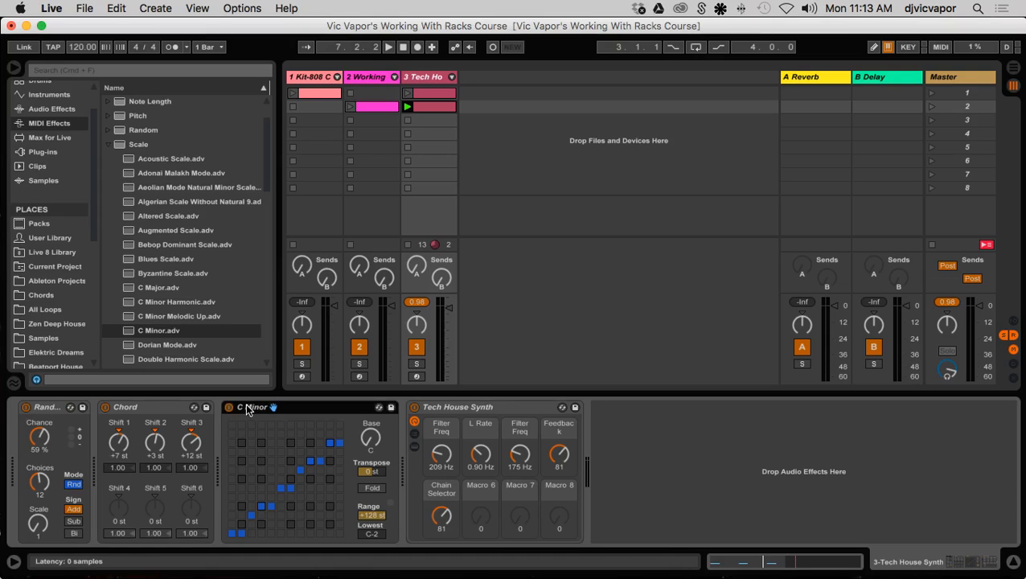
{"action": "left_click", "coordinate": [161, 408]}
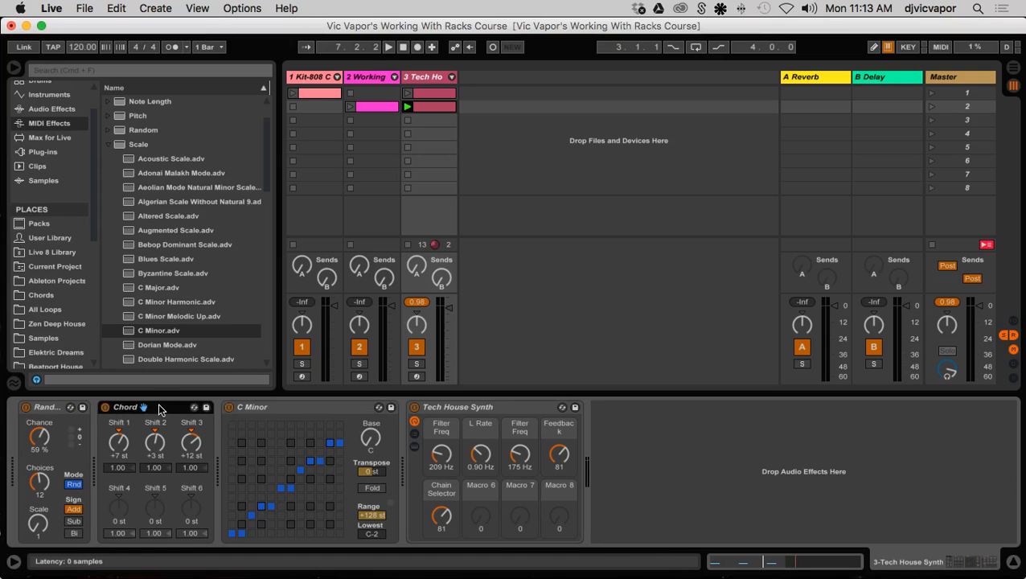
{"action": "left_click", "coordinate": [64, 408]}
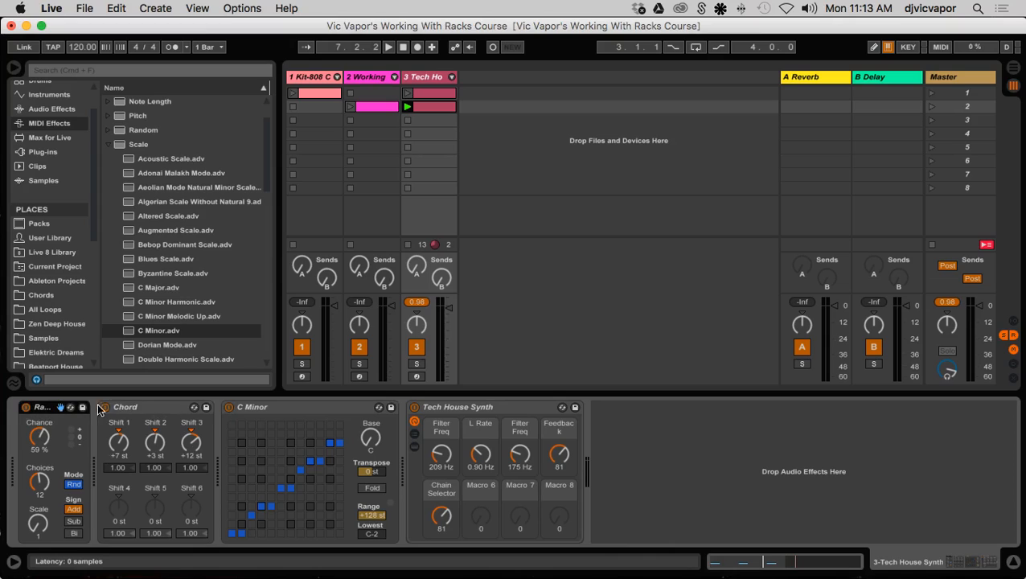
{"action": "left_click", "coordinate": [250, 411]}
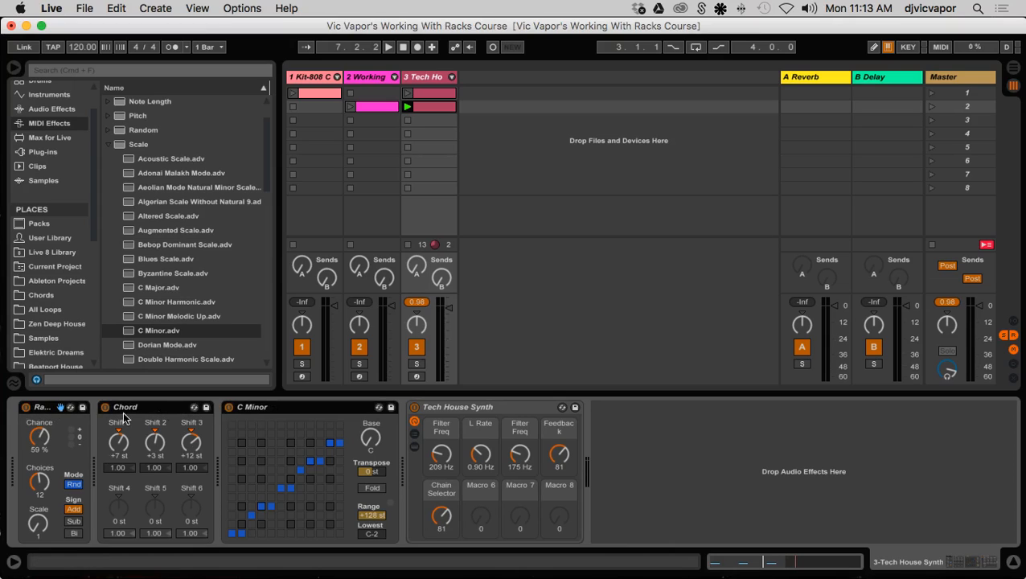
{"action": "right_click", "coordinate": [249, 406]}
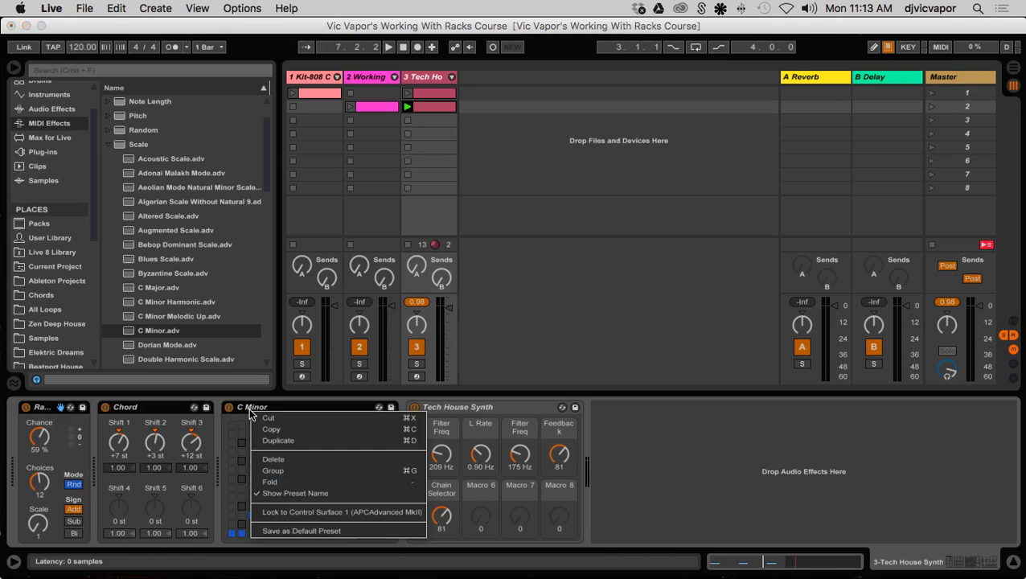
{"action": "left_click", "coordinate": [270, 472]}
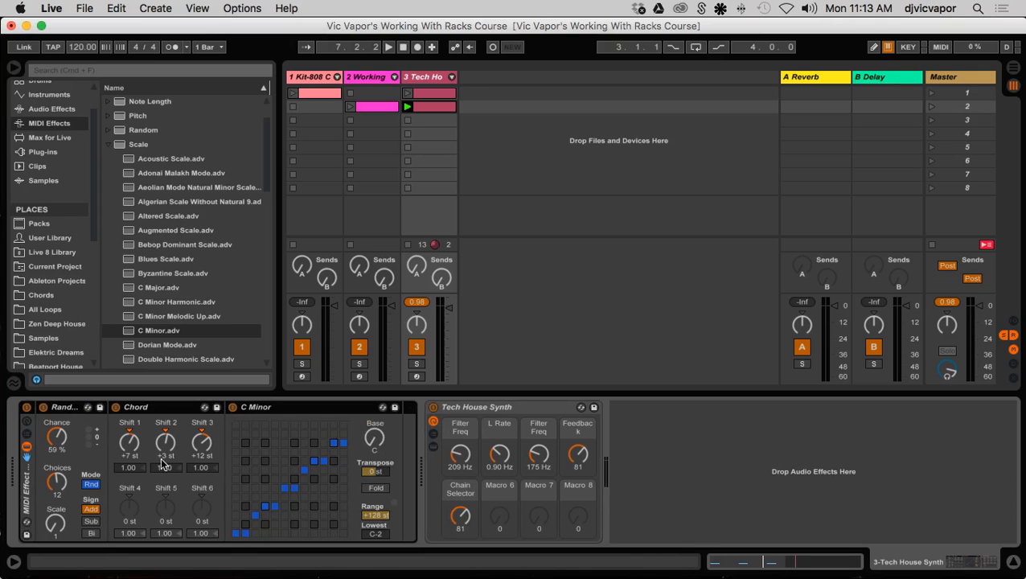
Show the MIDI Effect Rack's chain list and duplicate its only chain
{"action": "left_click", "coordinate": [28, 439]}
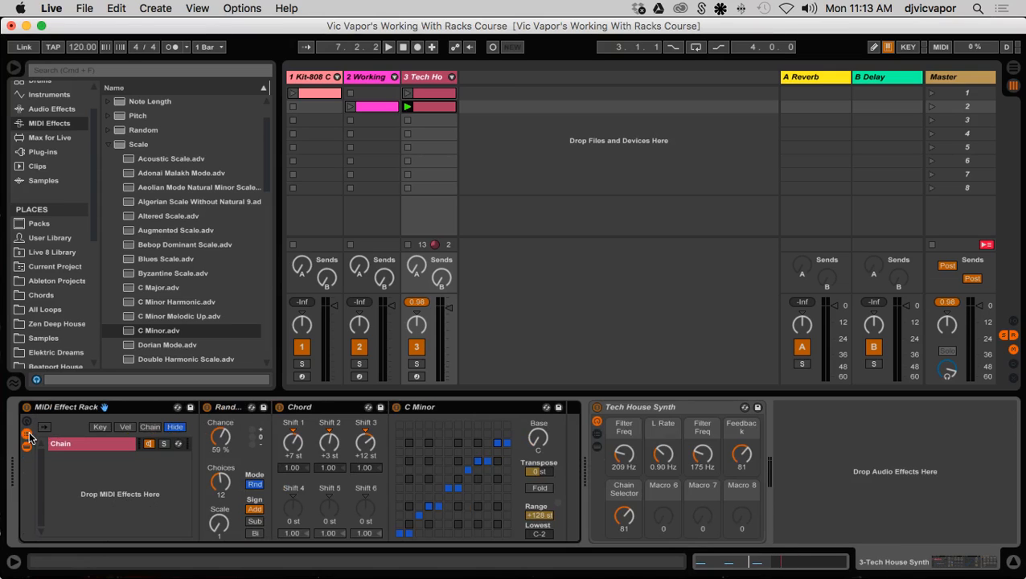
{"action": "left_click", "coordinate": [85, 444]}
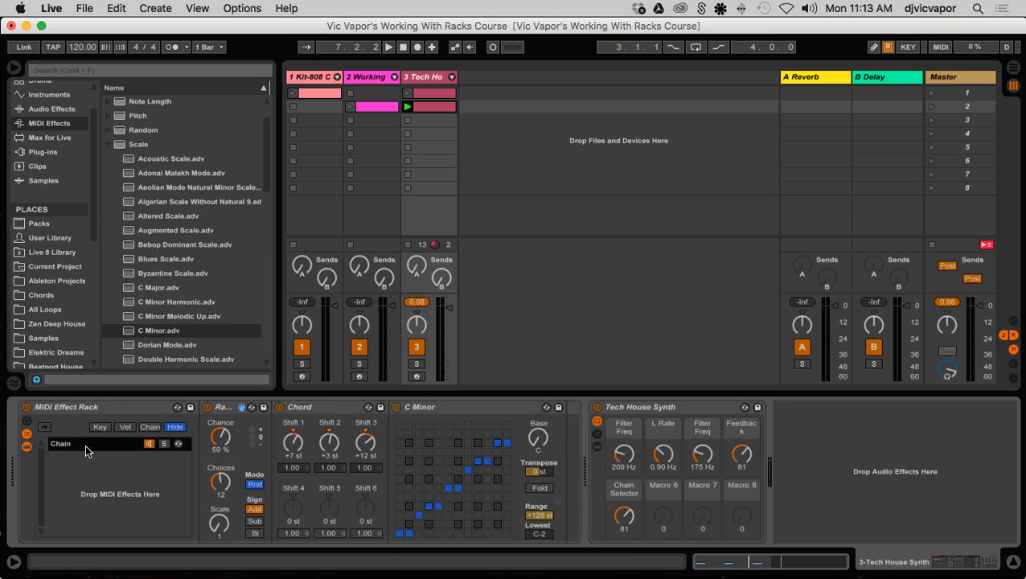
{"action": "right_click", "coordinate": [85, 444]}
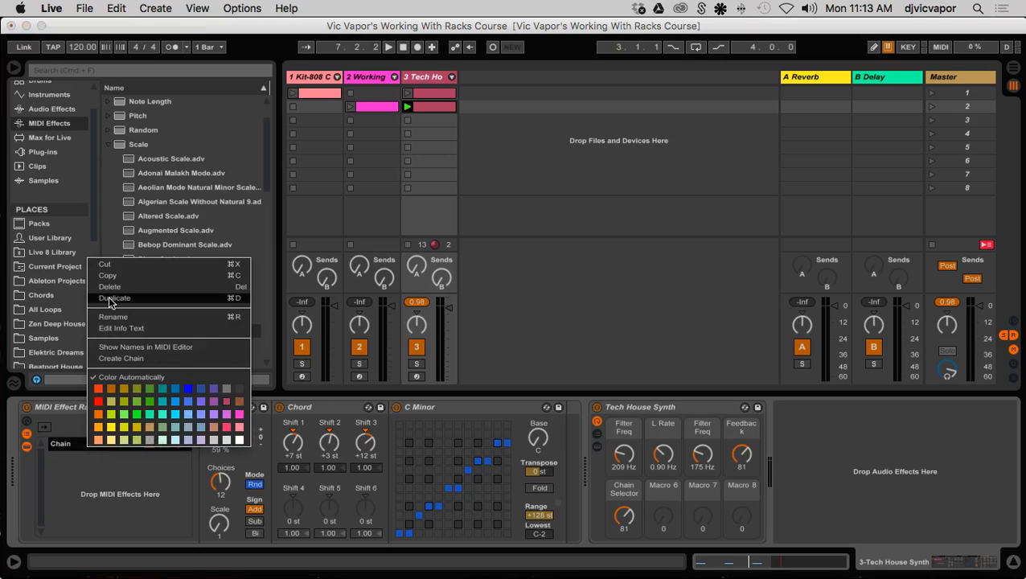
{"action": "left_click", "coordinate": [110, 298]}
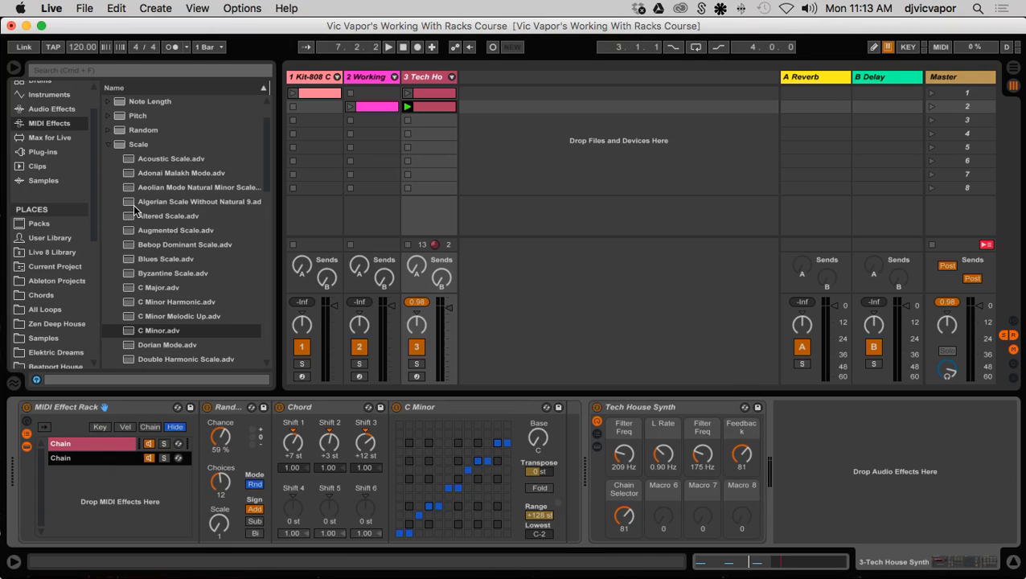
Add a Pitch device after C Minor in the second chain and set its Pitch to +12 st
{"action": "left_click", "coordinate": [120, 117]}
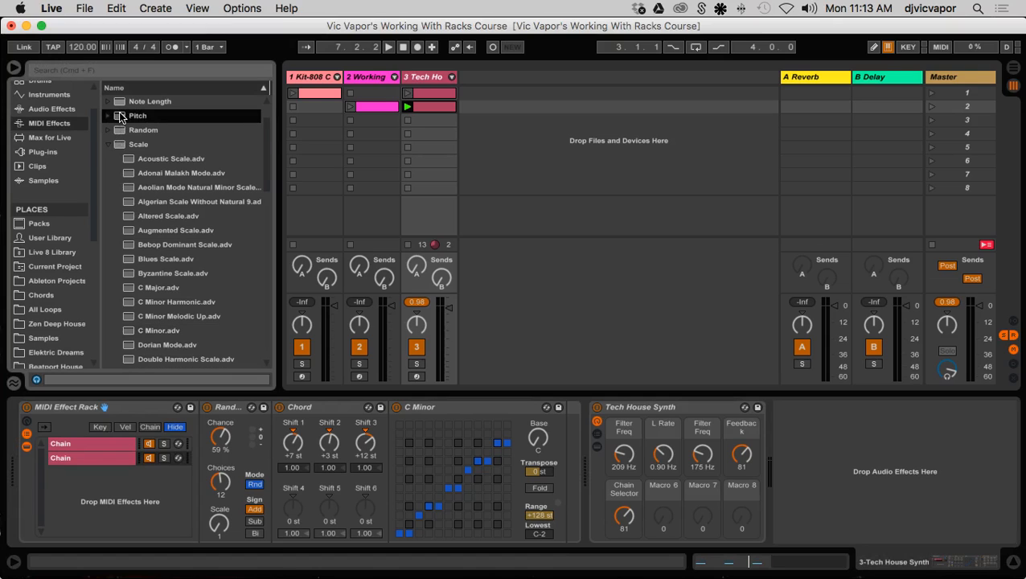
{"action": "left_click_drag", "start_coordinate": [279, 299], "coordinate": [564, 435]}
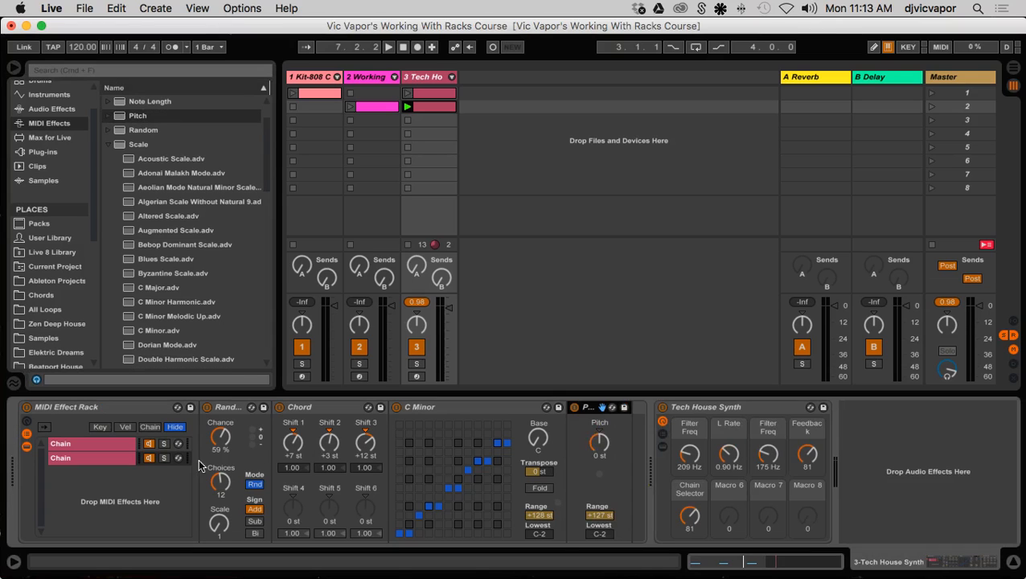
{"action": "left_click", "coordinate": [118, 445]}
{"action": "key", "text": "Down"}
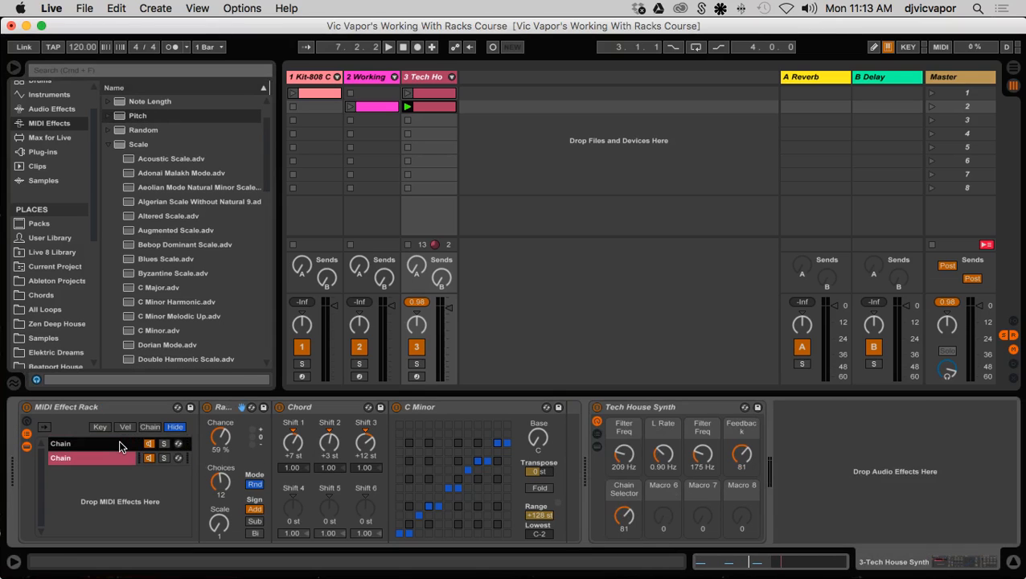
{"action": "key", "text": "Up"}
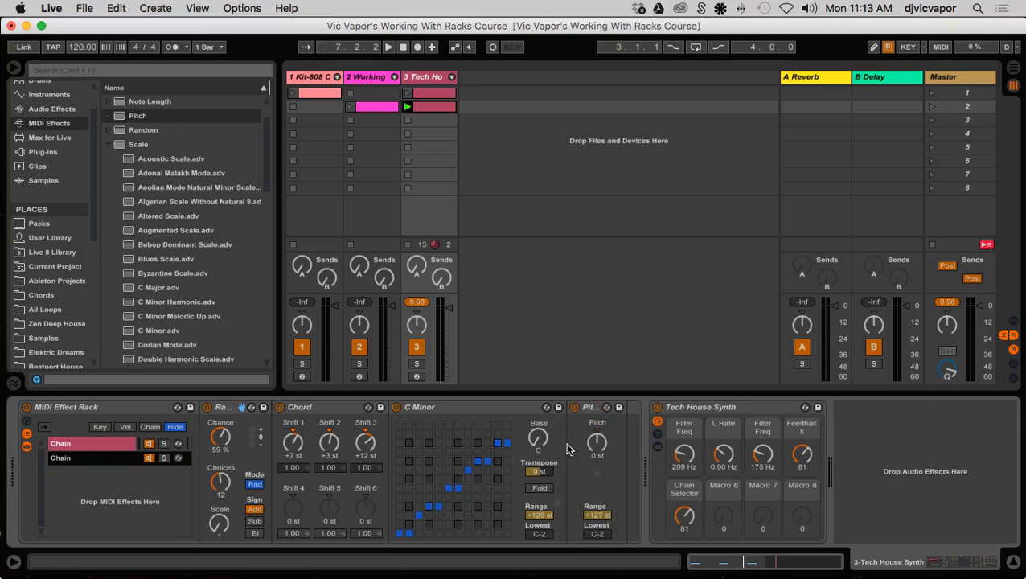
{"action": "mouse_move", "coordinate": [597, 442]}
{"action": "left_mouse_down"}
{"action": "mouse_move", "coordinate": [596, 418]}
{"action": "mouse_move", "coordinate": [597, 445]}
{"action": "left_mouse_up"}
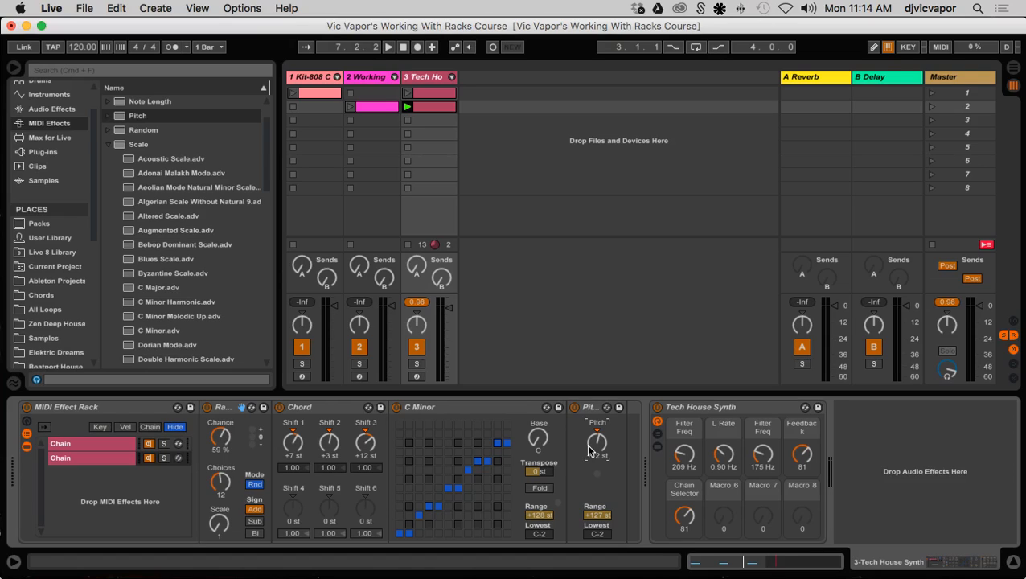
Play the clip, soloing the second chain and the first chain in turn, and stop with neither chain soloed
{"action": "key", "text": "space"}
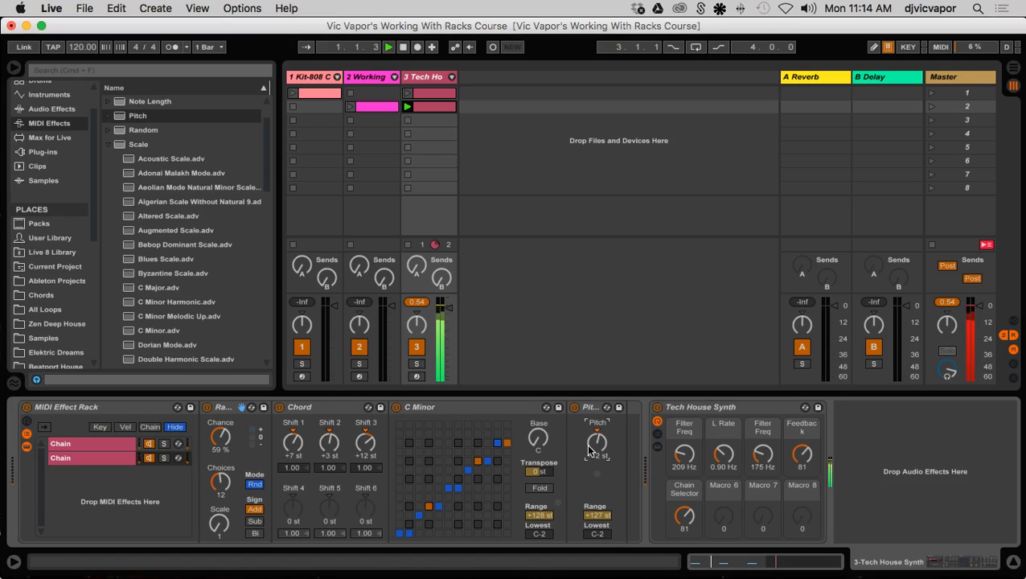
{"action": "left_click", "coordinate": [161, 458]}
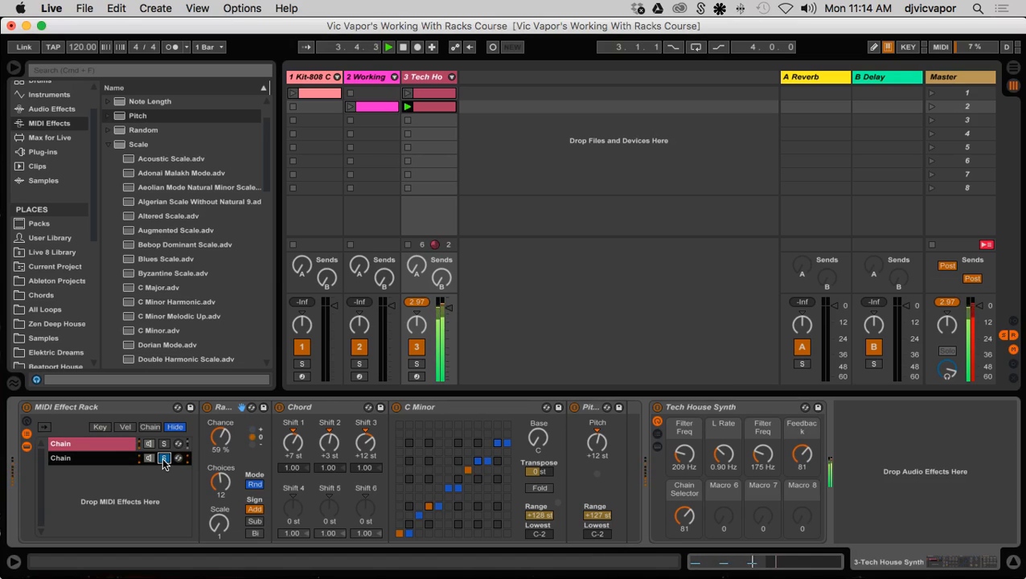
{"action": "left_click", "coordinate": [166, 443]}
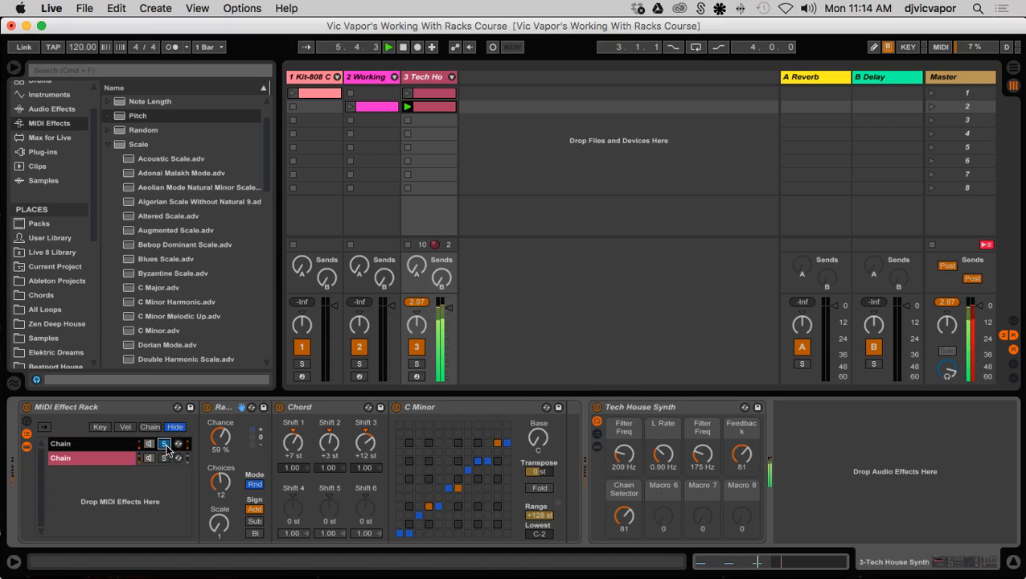
{"action": "left_click", "coordinate": [165, 445]}
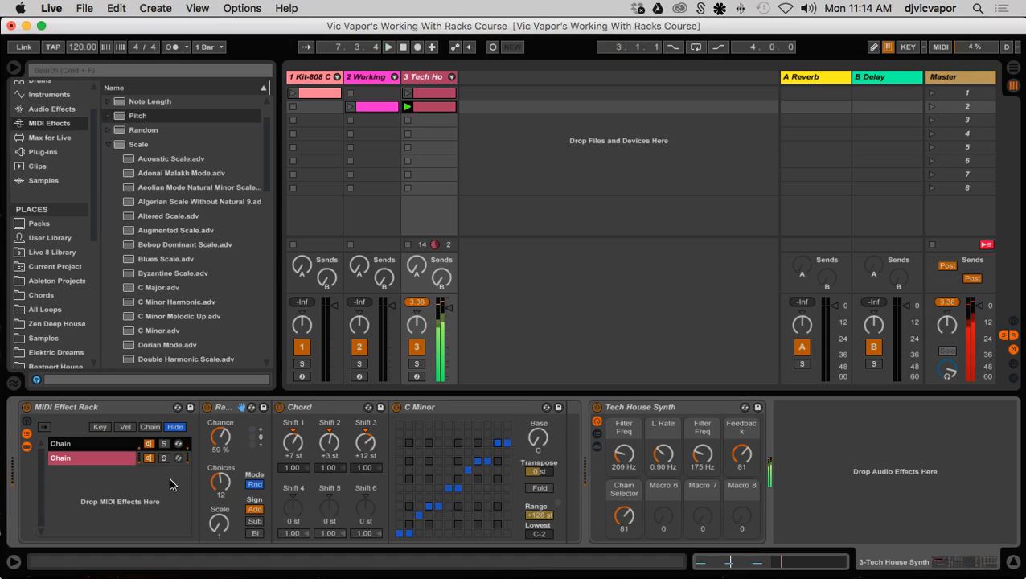
{"action": "key", "text": "space"}
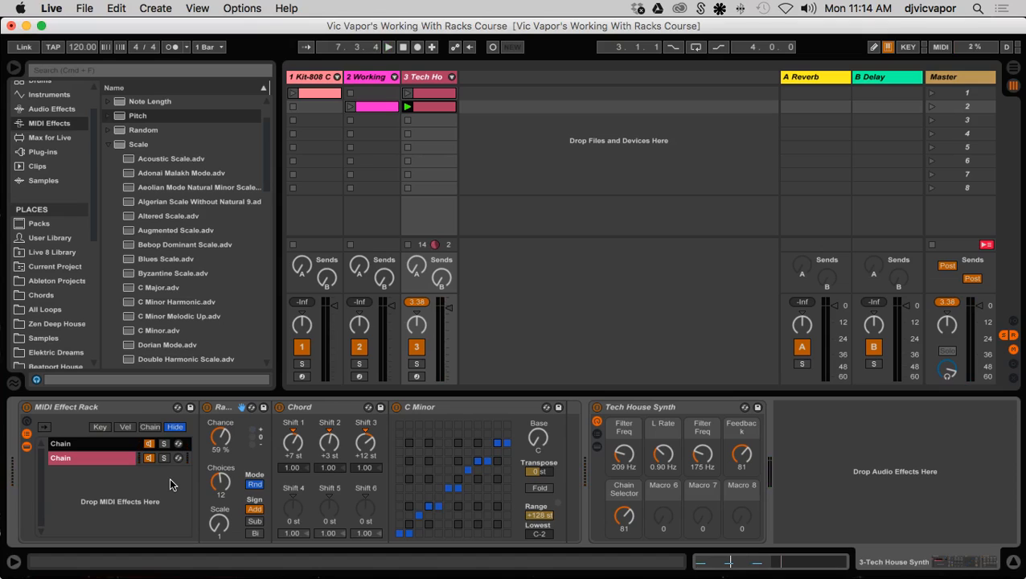
Collapse the Scale presets and duplicate the rack's second chain, the one containing the Pitch device
{"action": "left_click", "coordinate": [107, 145]}
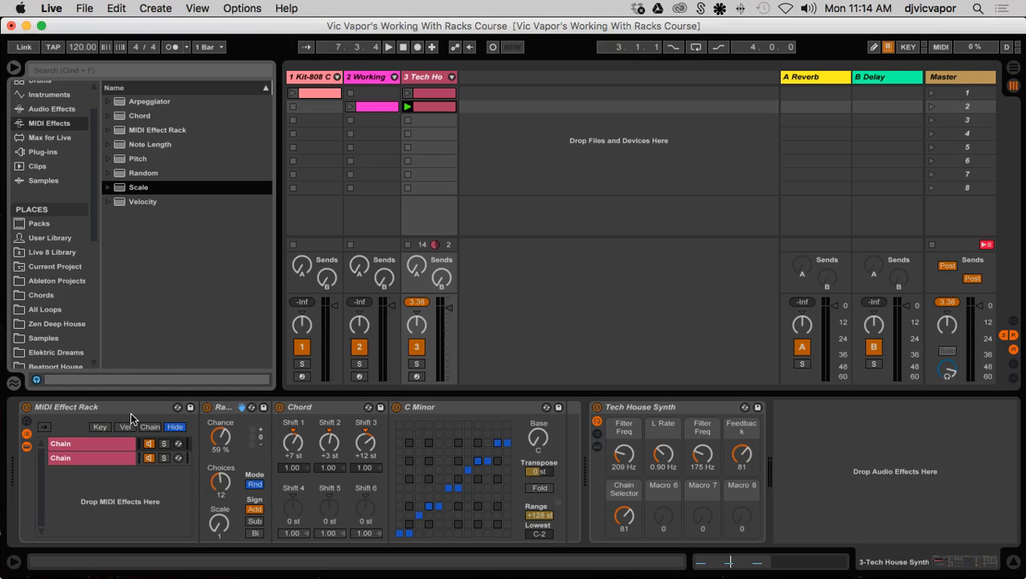
{"action": "left_click", "coordinate": [97, 458]}
{"action": "right_click", "coordinate": [98, 458]}
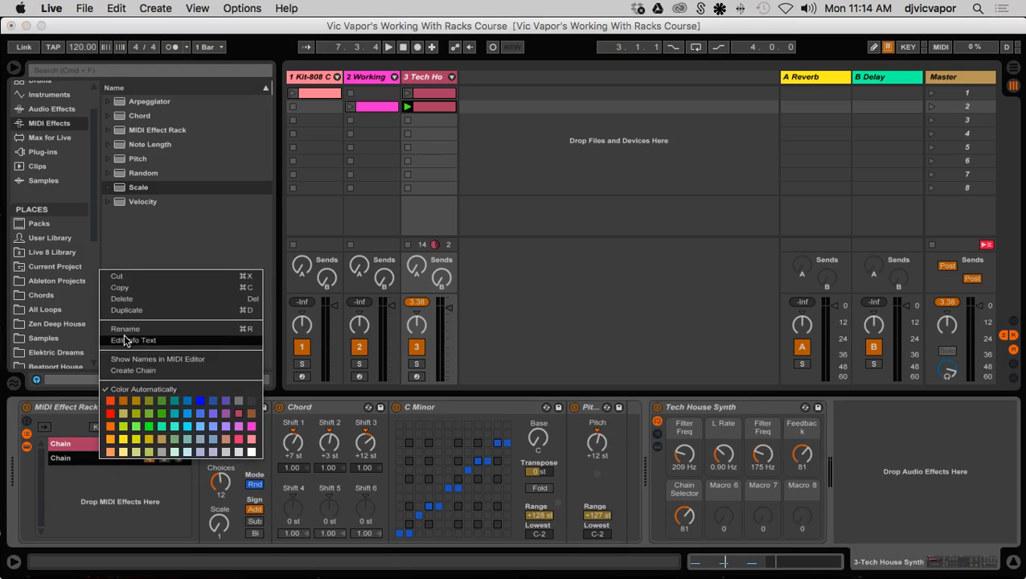
{"action": "left_click", "coordinate": [127, 310]}
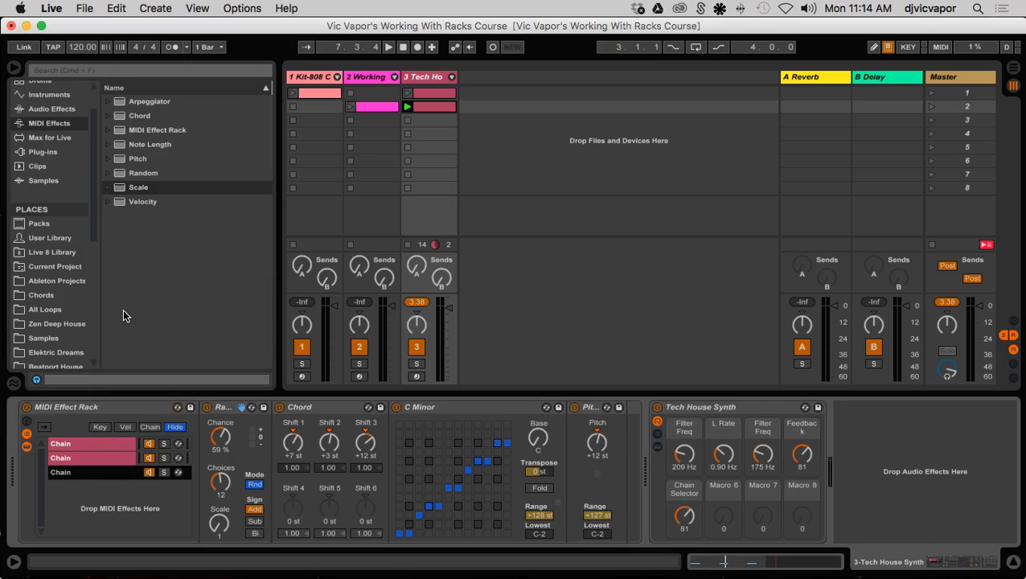
Set the Pitch device in the third chain to +24 st
{"action": "left_click", "coordinate": [596, 443]}
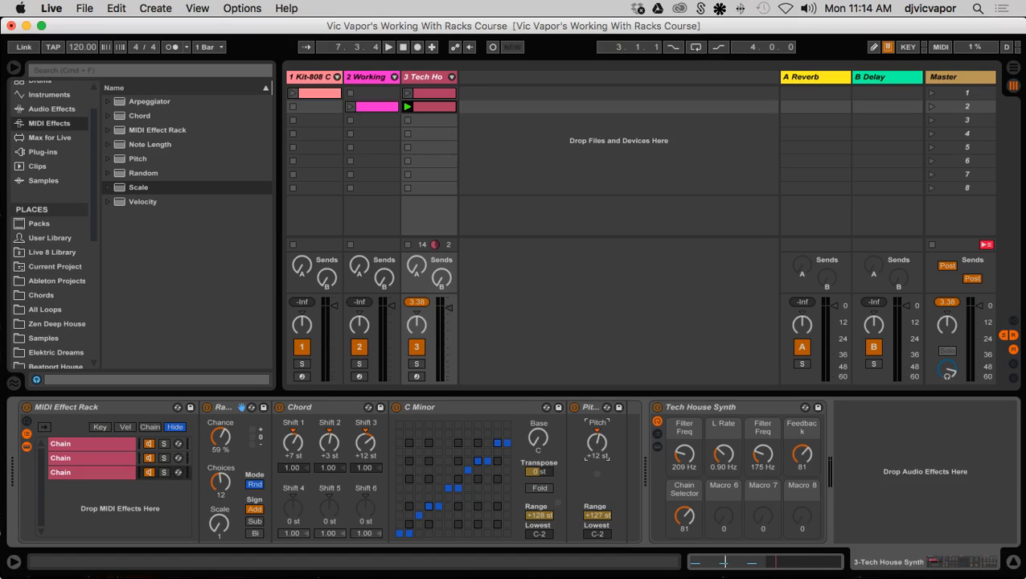
{"action": "left_click_drag", "start_coordinate": [596, 443], "coordinate": [596, 433]}
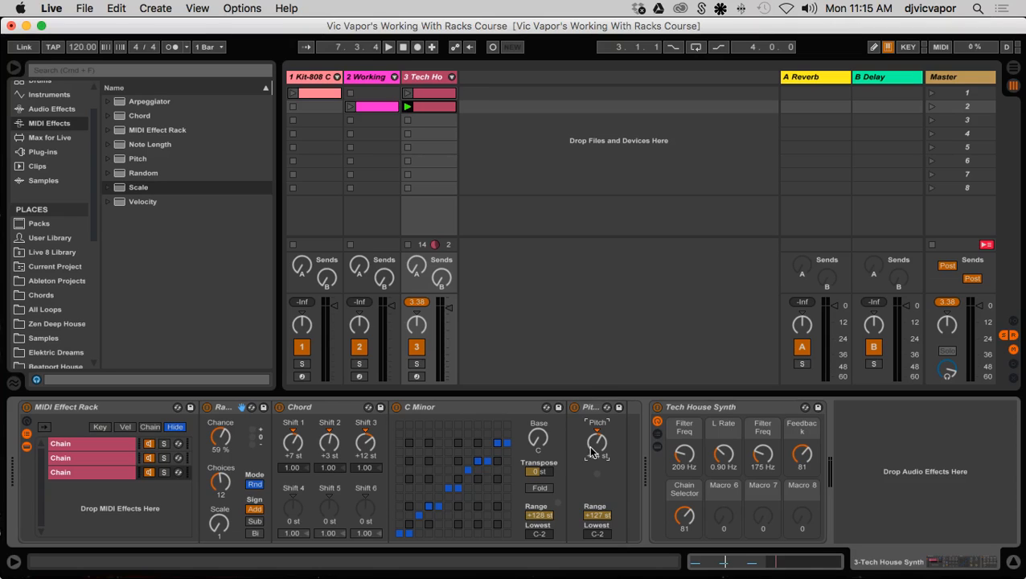
{"action": "left_click", "coordinate": [94, 473]}
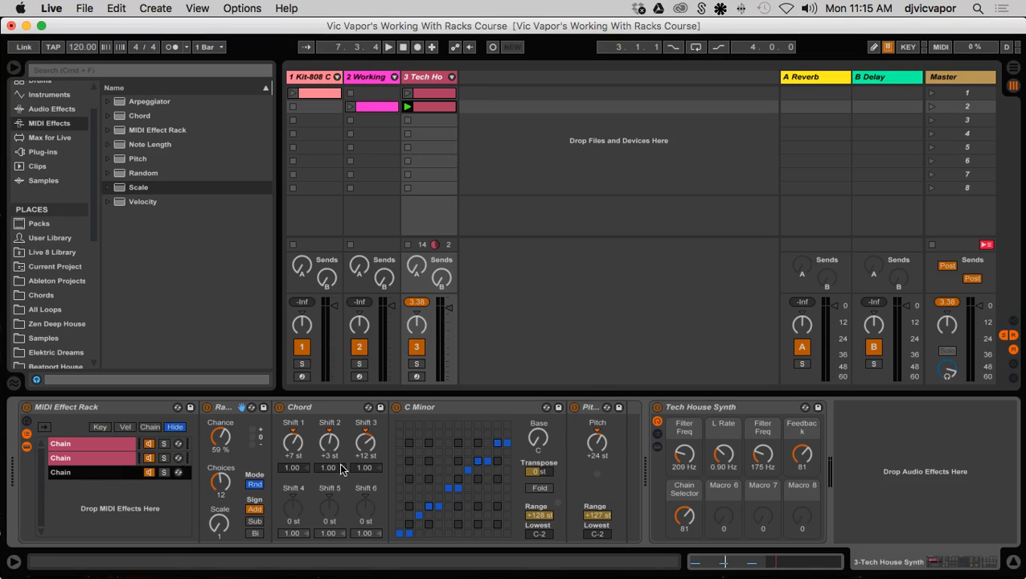
Delete the Chord device from the third chain and listen to that chain soloed during playback
{"action": "left_click", "coordinate": [332, 411]}
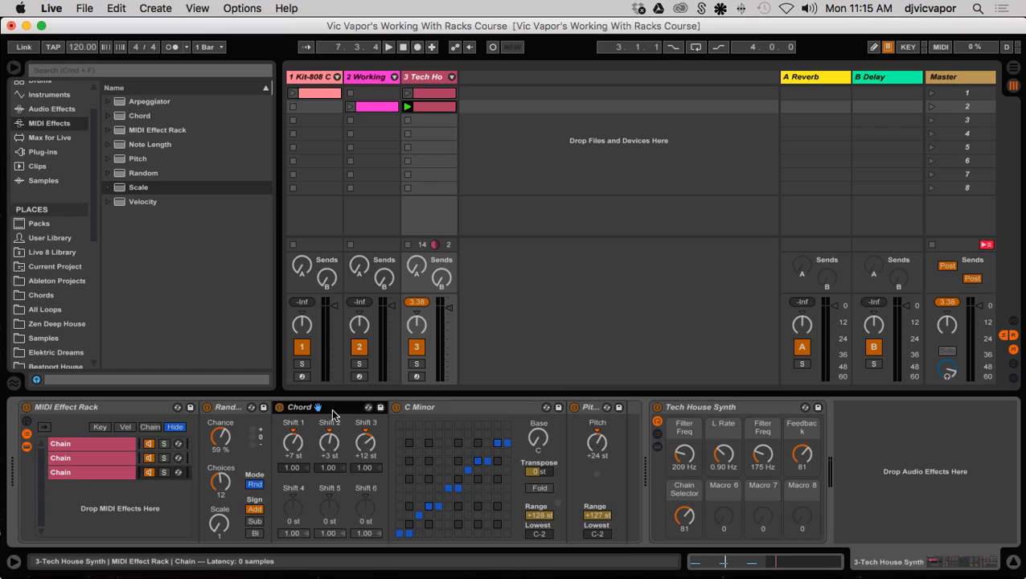
{"action": "key", "text": "Delete"}
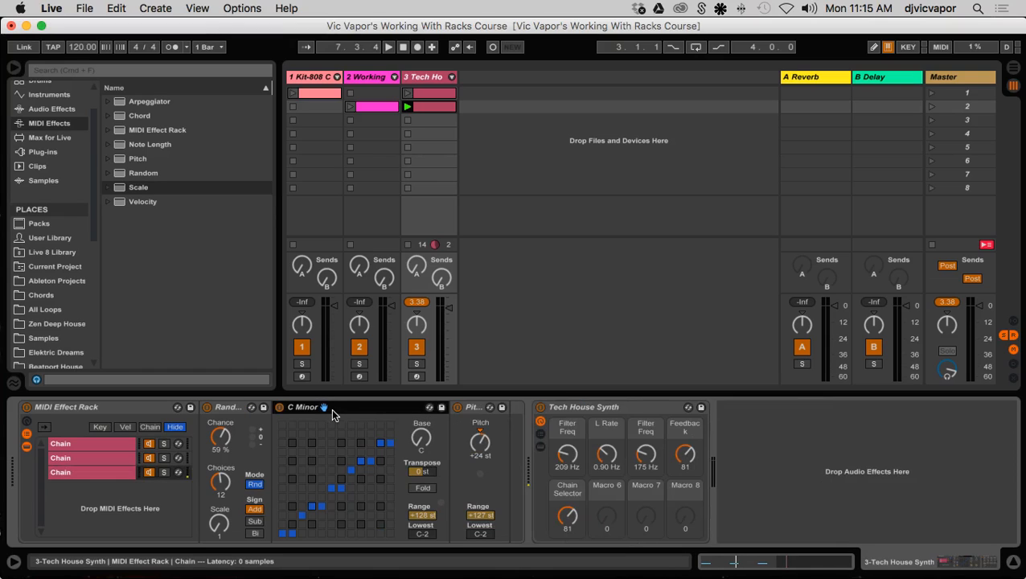
{"action": "key", "text": "space"}
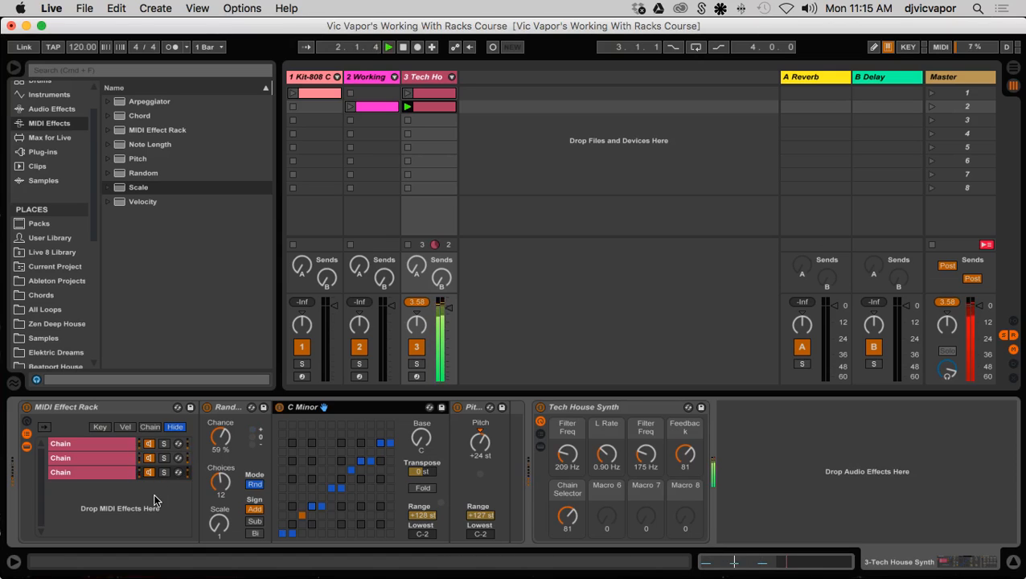
{"action": "left_click", "coordinate": [164, 472]}
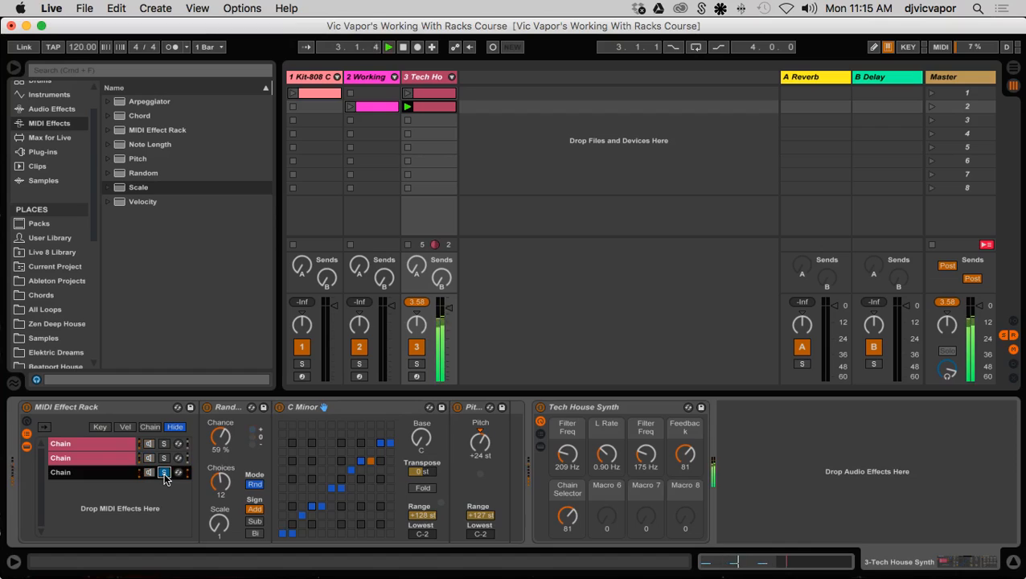
{"action": "left_click", "coordinate": [164, 473]}
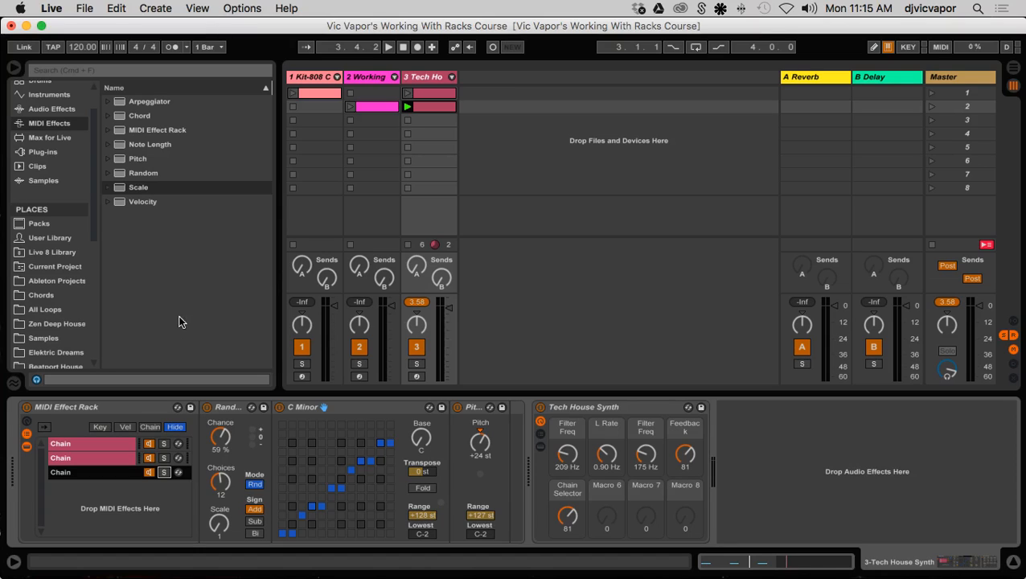
Add a Note Length device after Pitch with Length at 7.06 s and solo the third chain during playback
{"action": "left_click_drag", "start_coordinate": [127, 145], "coordinate": [499, 455]}
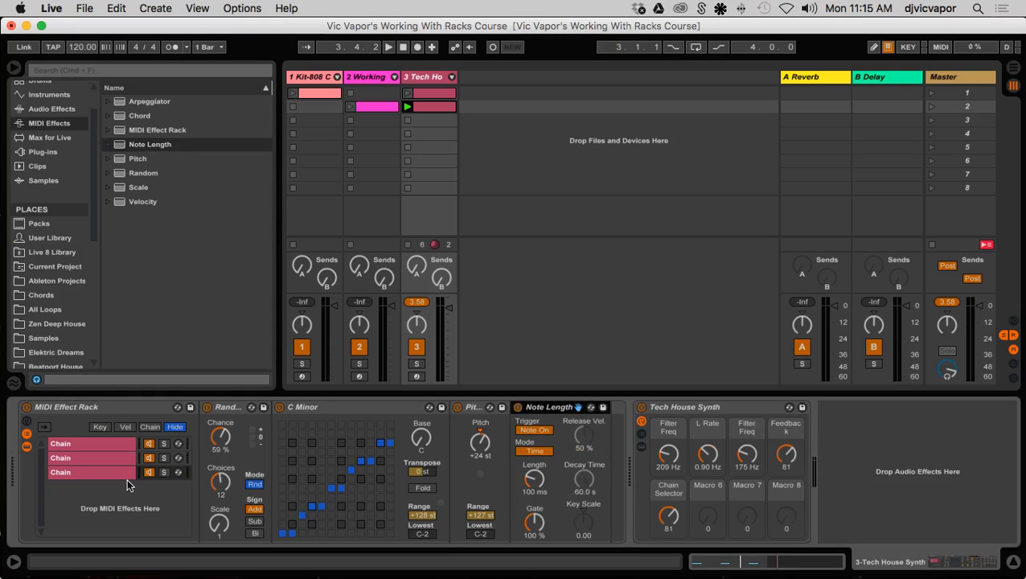
{"action": "key", "text": "space"}
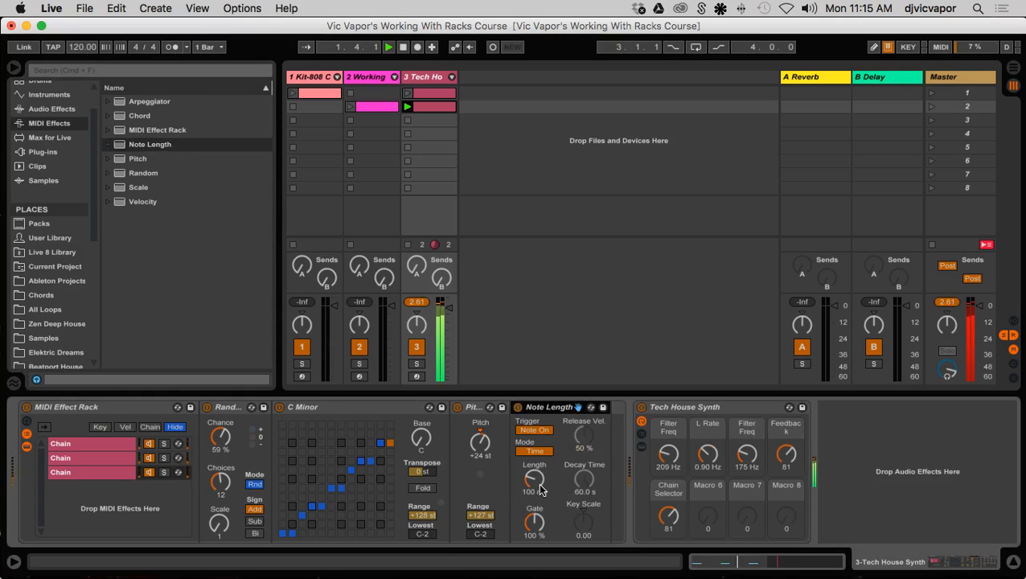
{"action": "left_click_drag", "start_coordinate": [541, 489], "coordinate": [541, 459]}
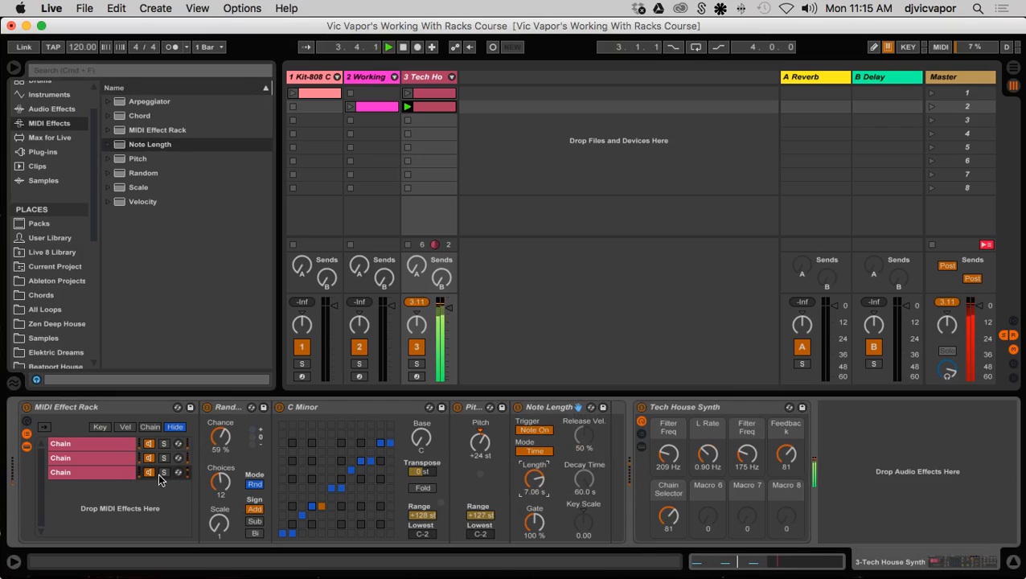
{"action": "left_click", "coordinate": [164, 472]}
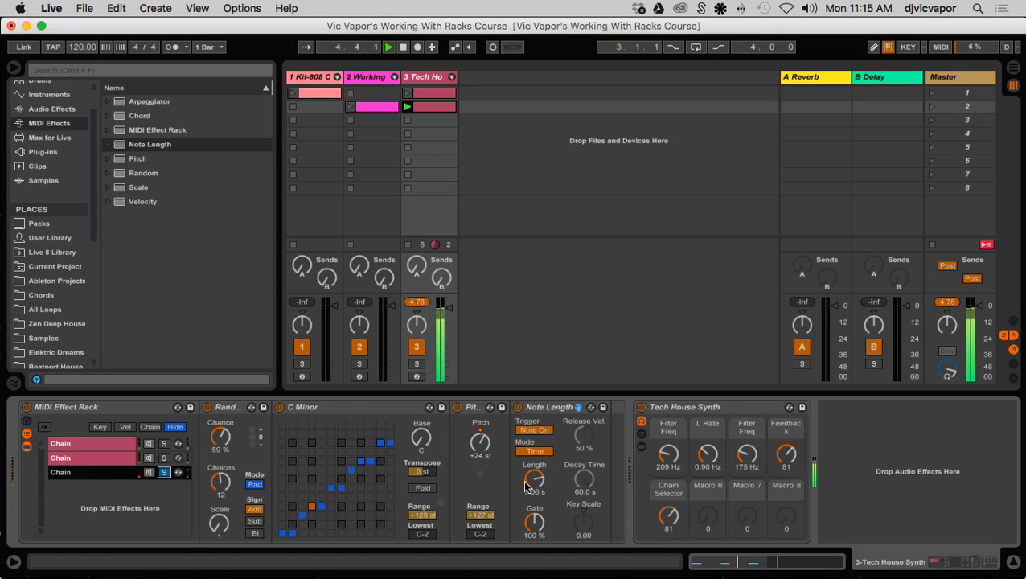
Set the third chain's Note Length device to a Length of 79.4 ms and turn off that chain's solo
{"action": "left_click_drag", "start_coordinate": [526, 485], "coordinate": [527, 516]}
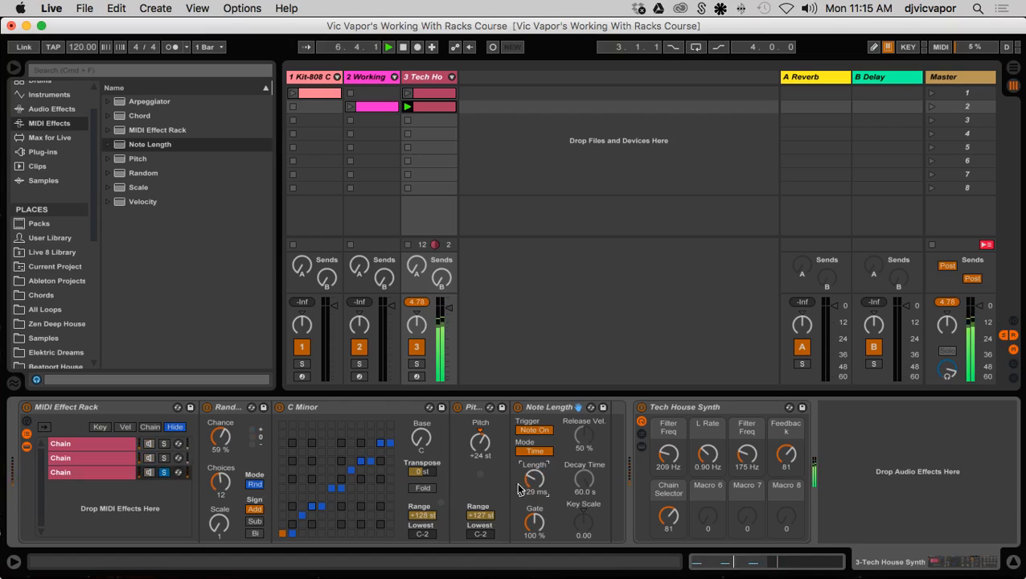
{"action": "left_click", "coordinate": [164, 473]}
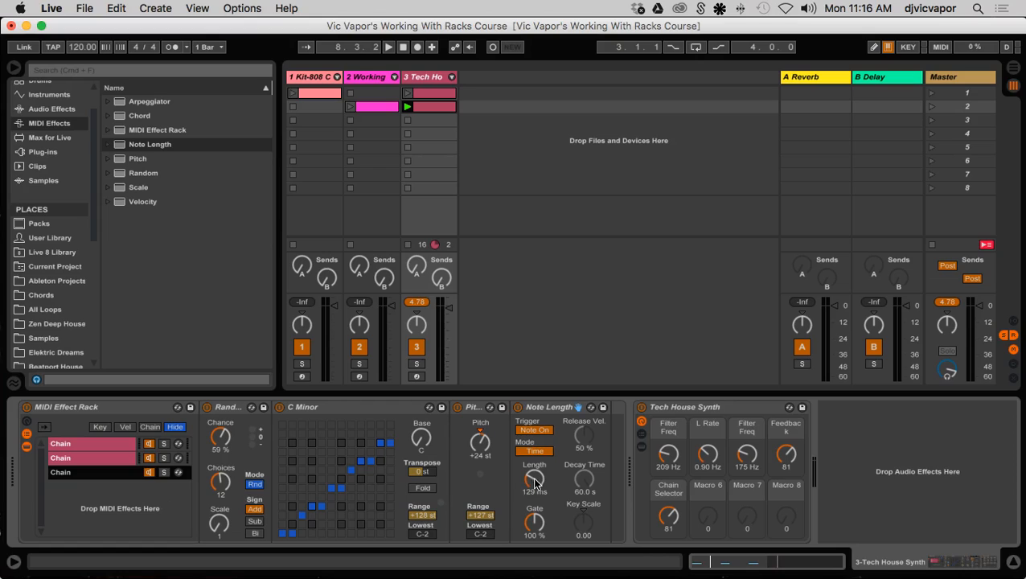
{"action": "left_click_drag", "start_coordinate": [535, 481], "coordinate": [535, 495]}
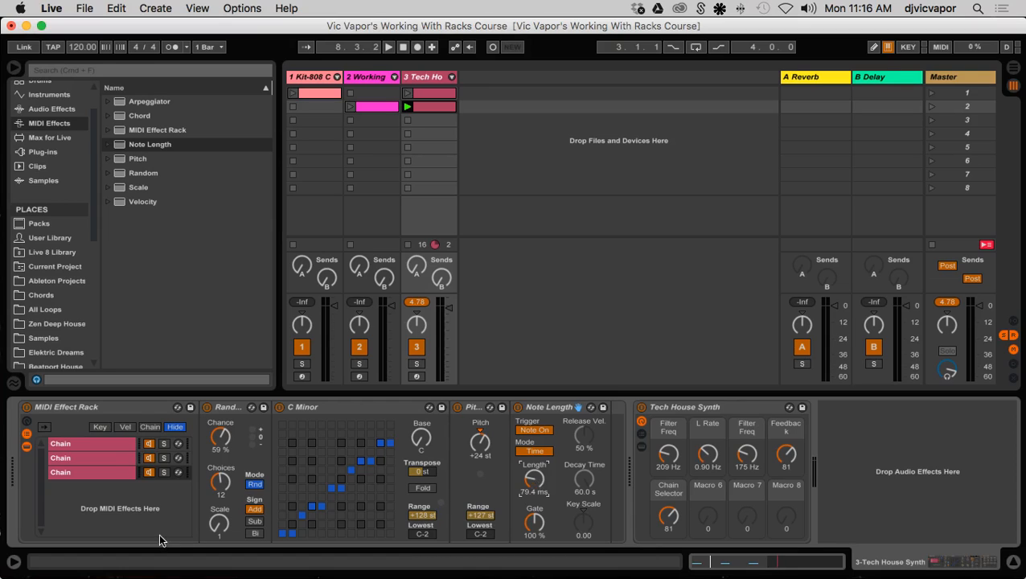
{"action": "right_click", "coordinate": [112, 471]}
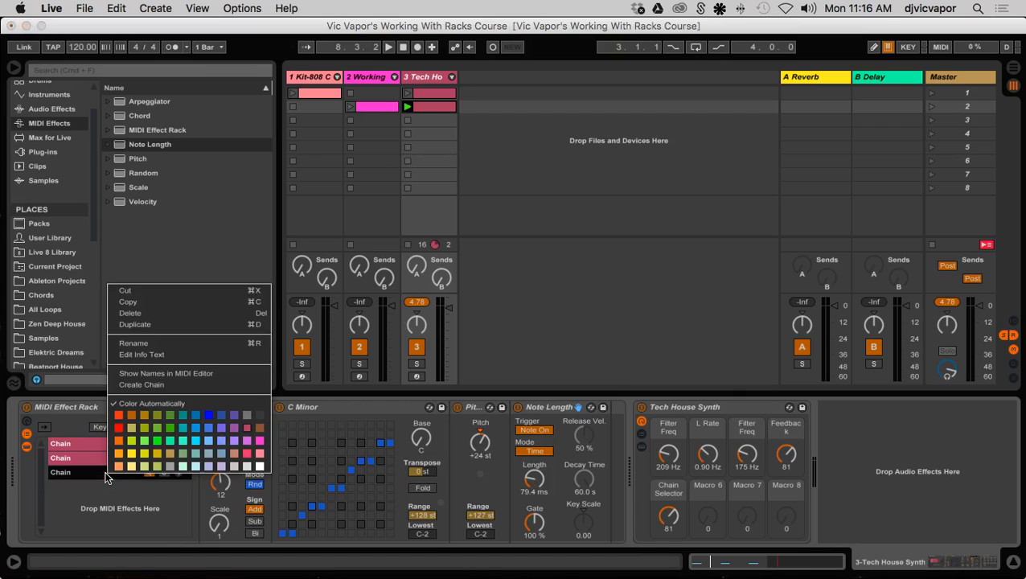
{"action": "left_click", "coordinate": [136, 324]}
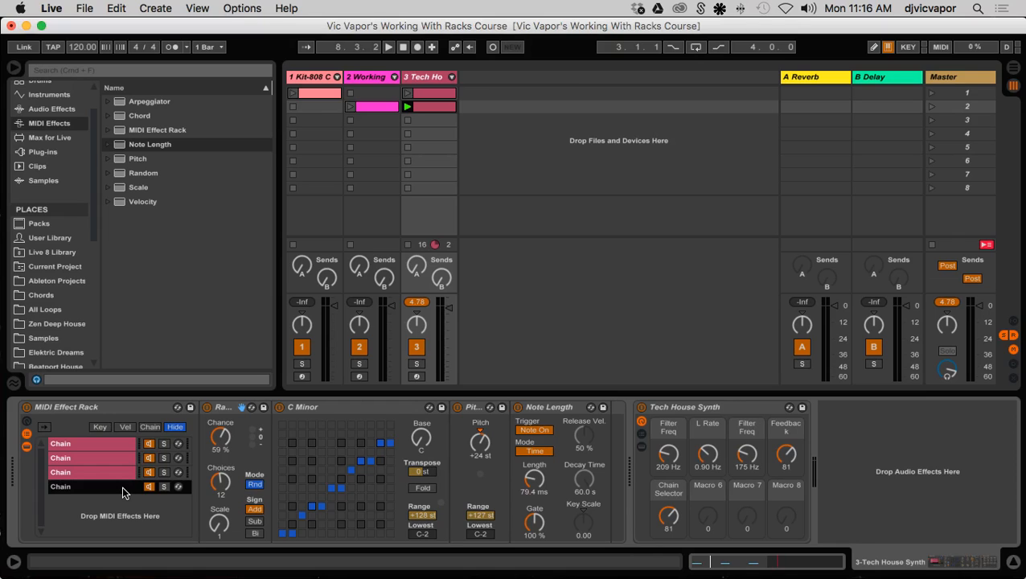
{"action": "key", "text": "Delete"}
Duplicate the rack's first chain, add a Pitch device at -12 st after Scale in the copy, and listen to it
{"action": "left_click", "coordinate": [99, 443]}
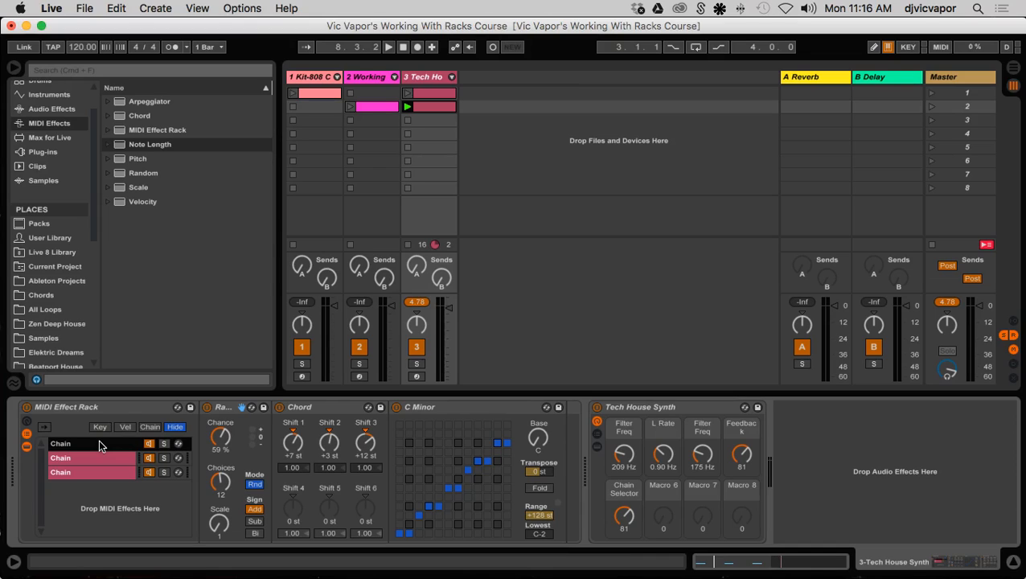
{"action": "right_click", "coordinate": [100, 446]}
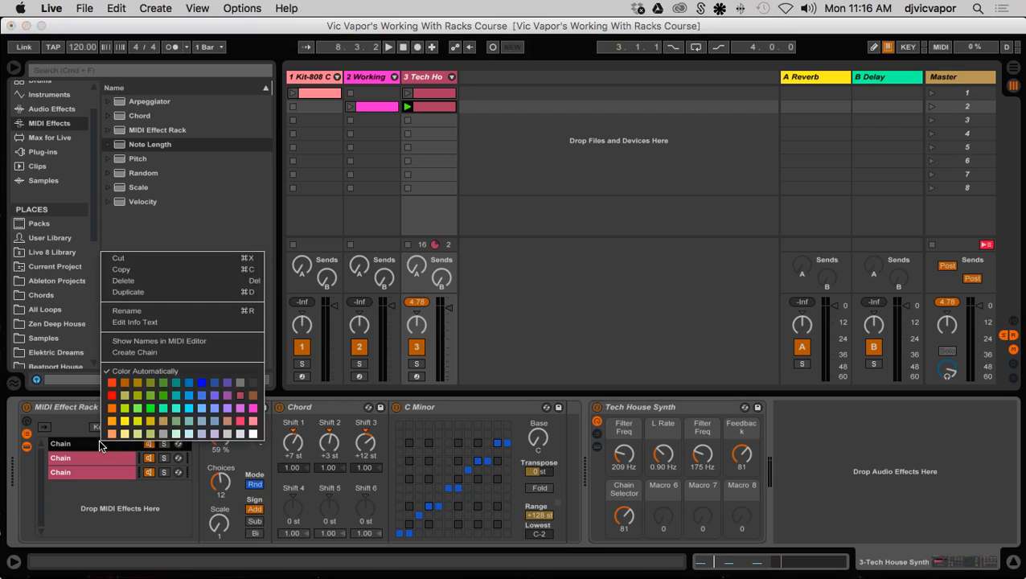
{"action": "left_click", "coordinate": [138, 298]}
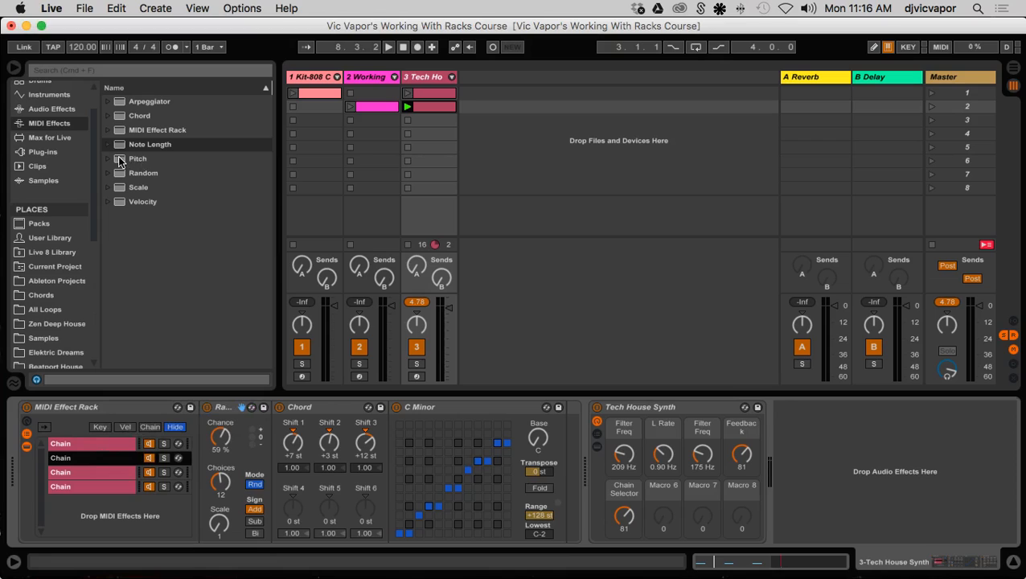
{"action": "left_click_drag", "start_coordinate": [125, 160], "coordinate": [598, 463]}
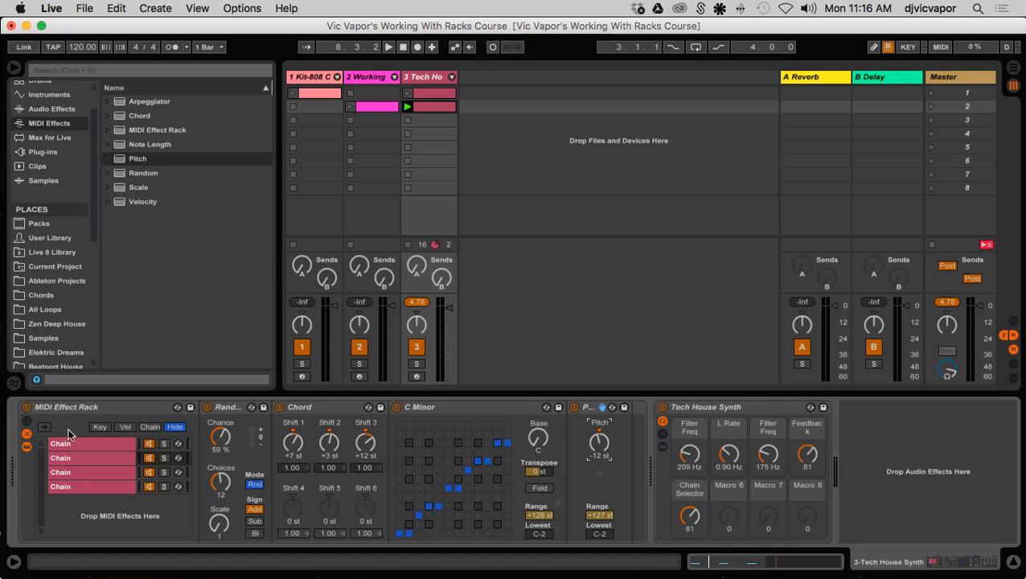
{"action": "key", "text": "space"}
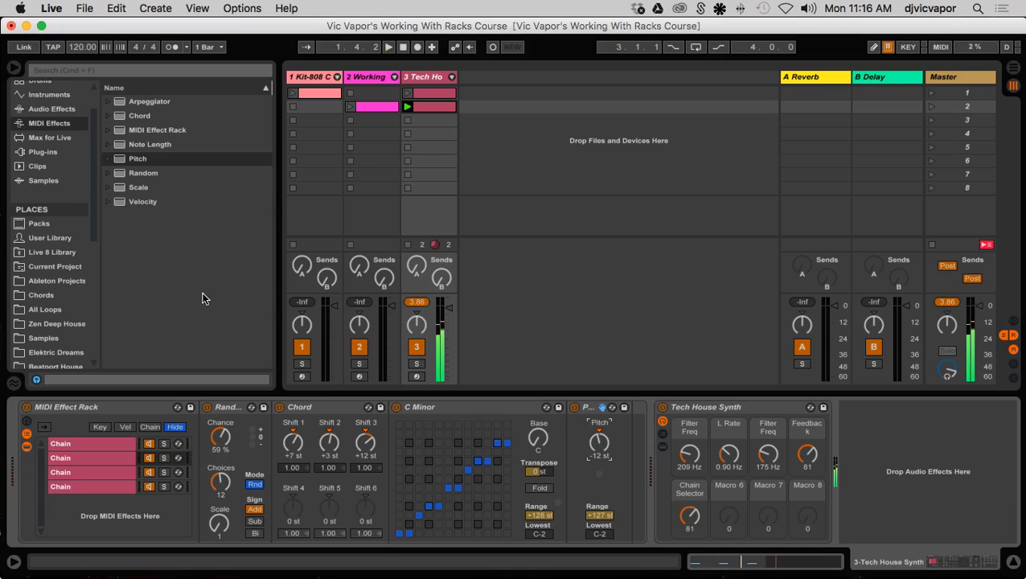
Rename the first chain of the MIDI Effect Rack as Root
{"action": "left_click", "coordinate": [81, 444]}
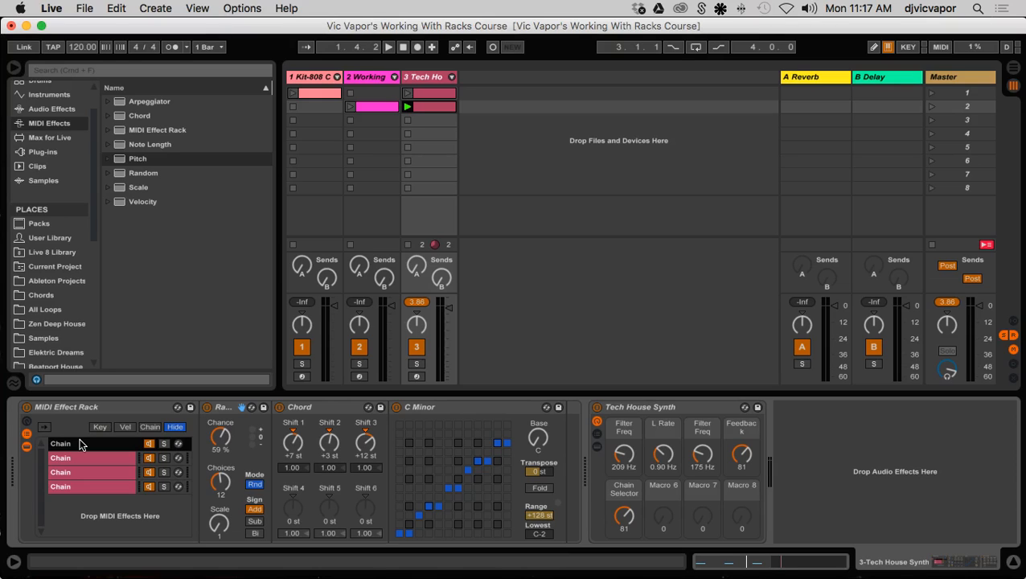
{"action": "right_click", "coordinate": [81, 443]}
{"action": "left_click", "coordinate": [98, 309]}
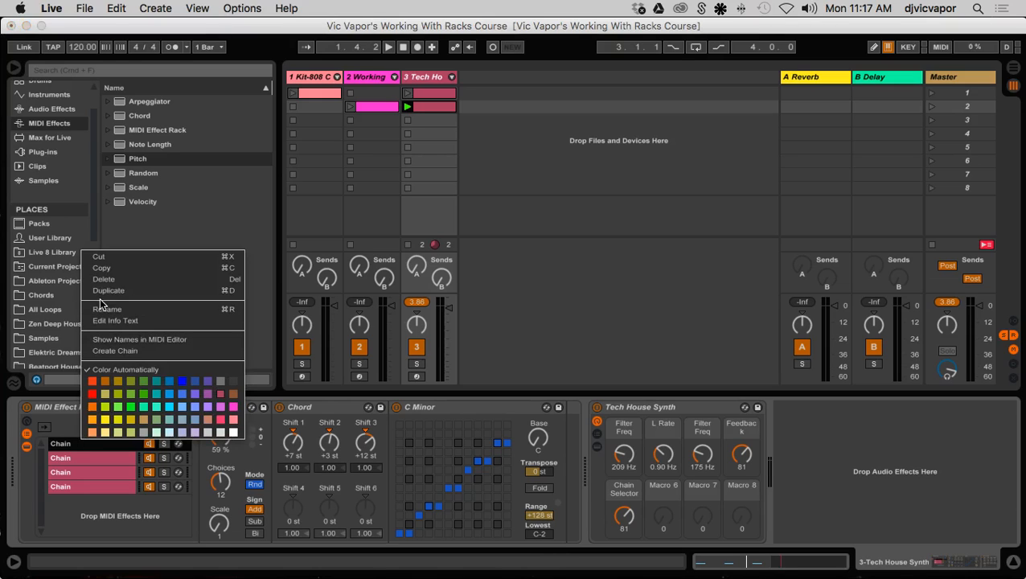
{"action": "type", "text": "Root"}
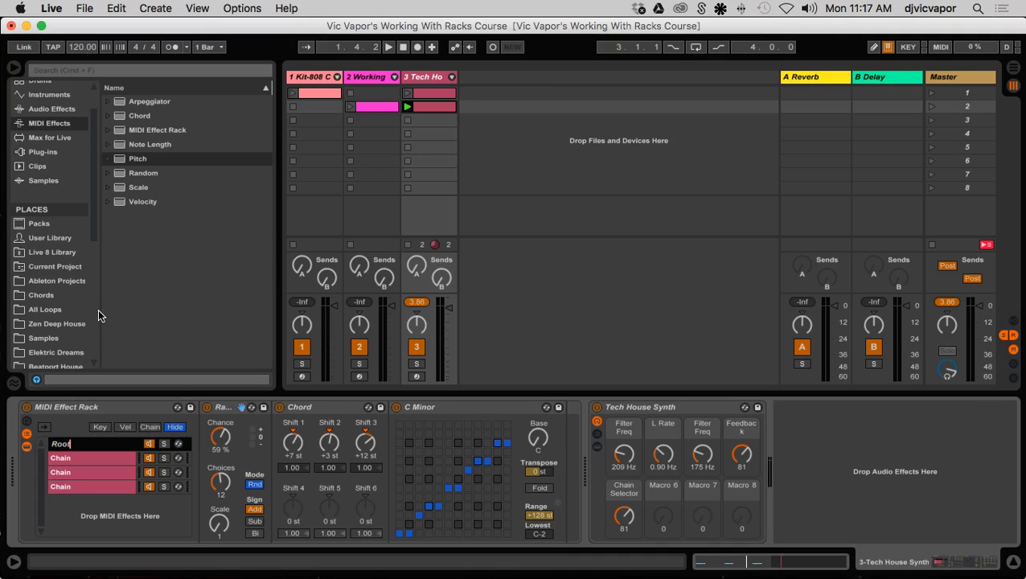
{"action": "key", "text": "Return"}
Rename the second chain as -12
{"action": "left_click", "coordinate": [93, 455]}
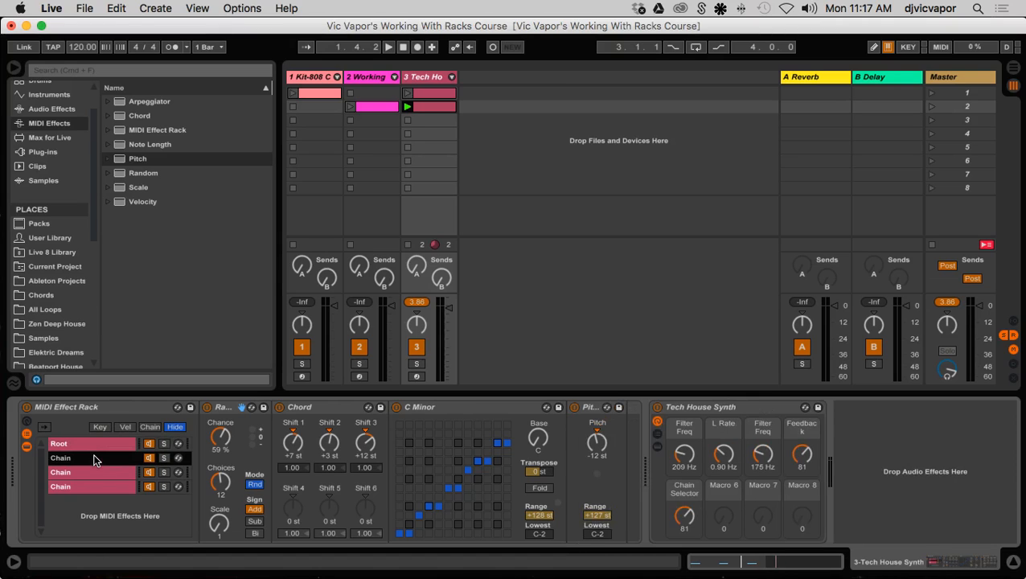
{"action": "right_click", "coordinate": [93, 455]}
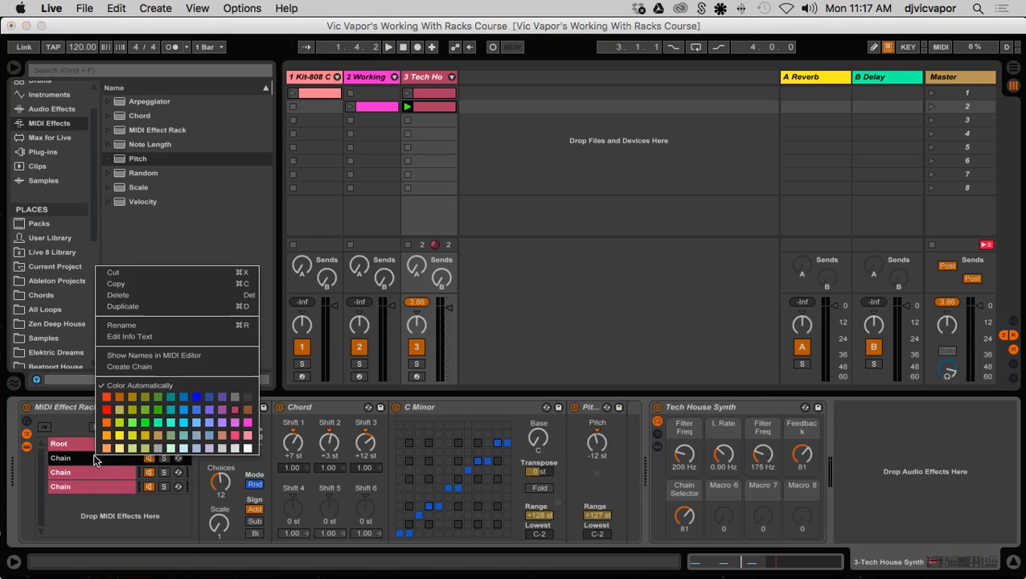
{"action": "left_click", "coordinate": [121, 325]}
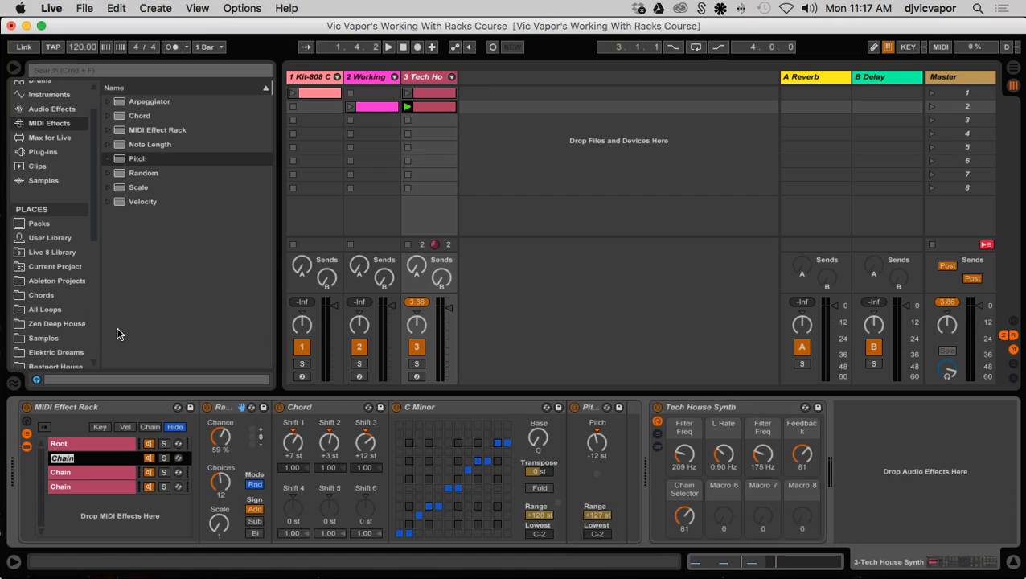
{"action": "type", "text": "-12"}
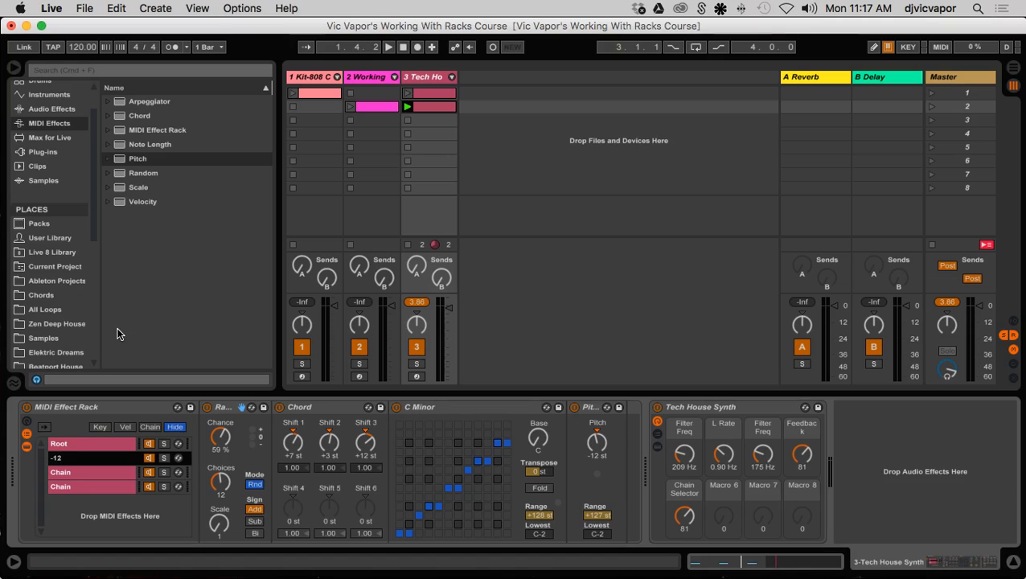
Rename the third chain as +12
{"action": "left_click", "coordinate": [85, 472]}
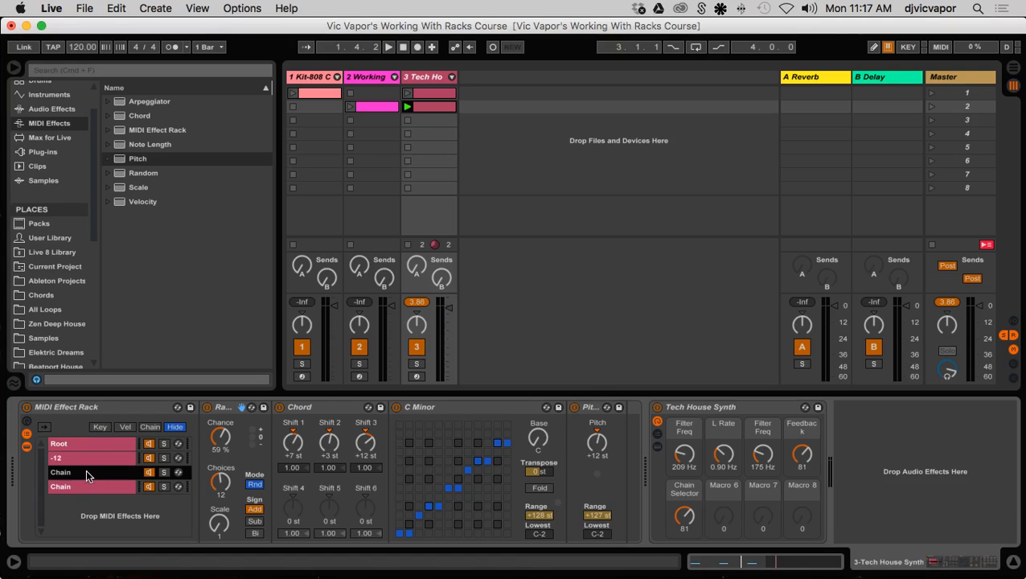
{"action": "right_click", "coordinate": [86, 470]}
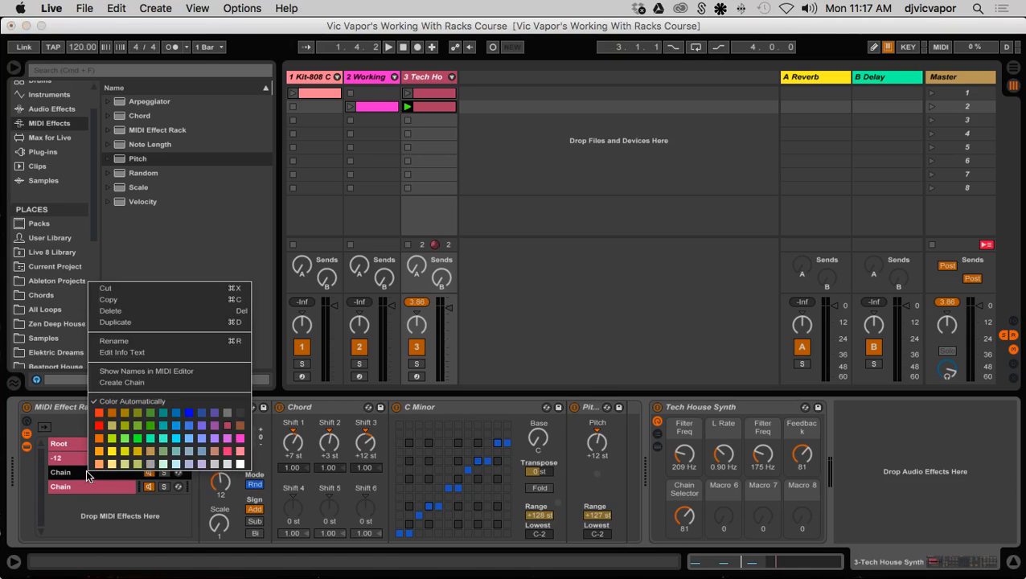
{"action": "left_click", "coordinate": [97, 342]}
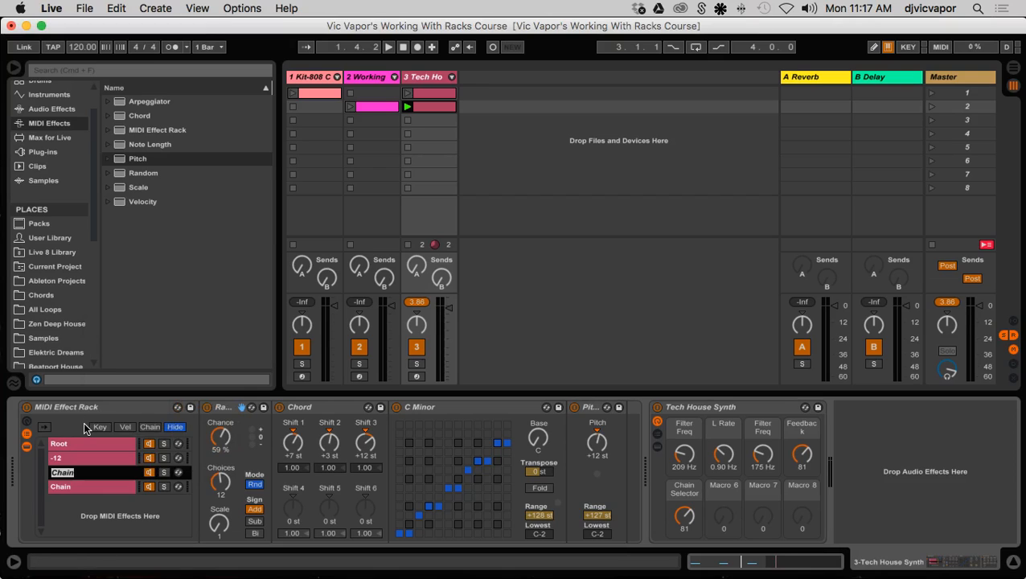
{"action": "type", "text": "-"}
{"action": "type", "text": "12"}
{"action": "key", "text": "Tab"}
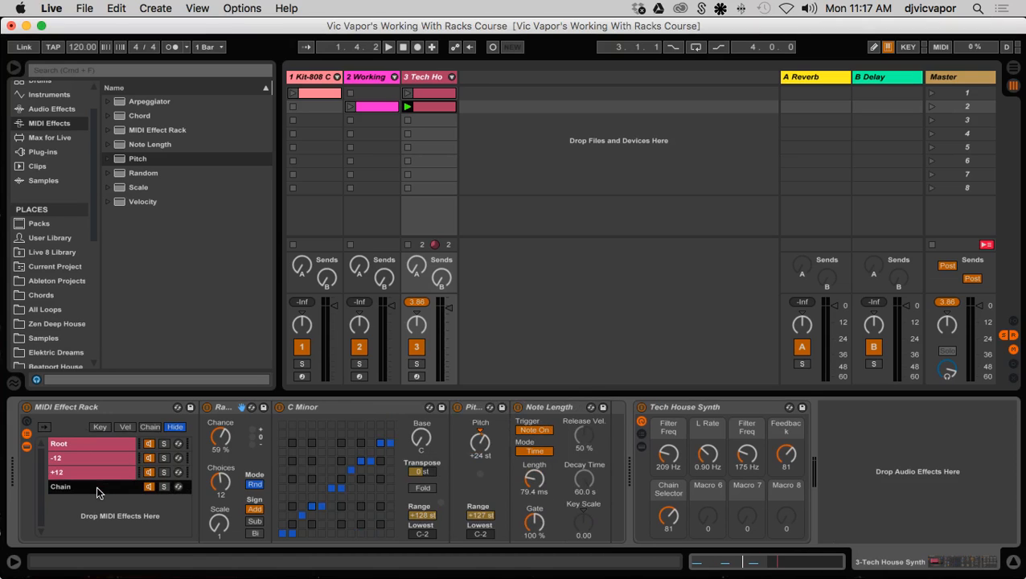
Rename the fourth chain, which holds the Note Length device, as Length and play back the whole rack
{"action": "right_click", "coordinate": [97, 486]}
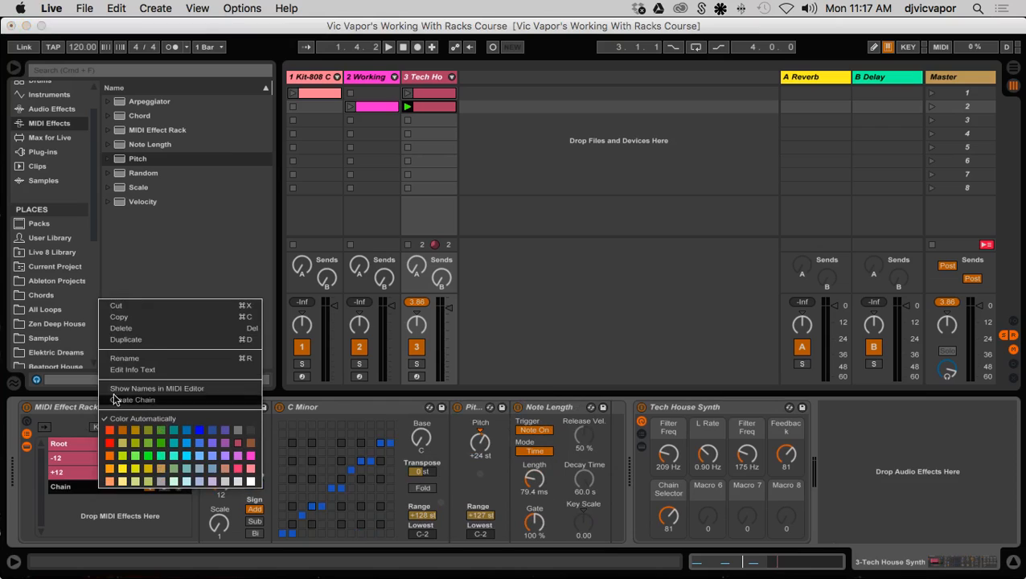
{"action": "left_click", "coordinate": [119, 360]}
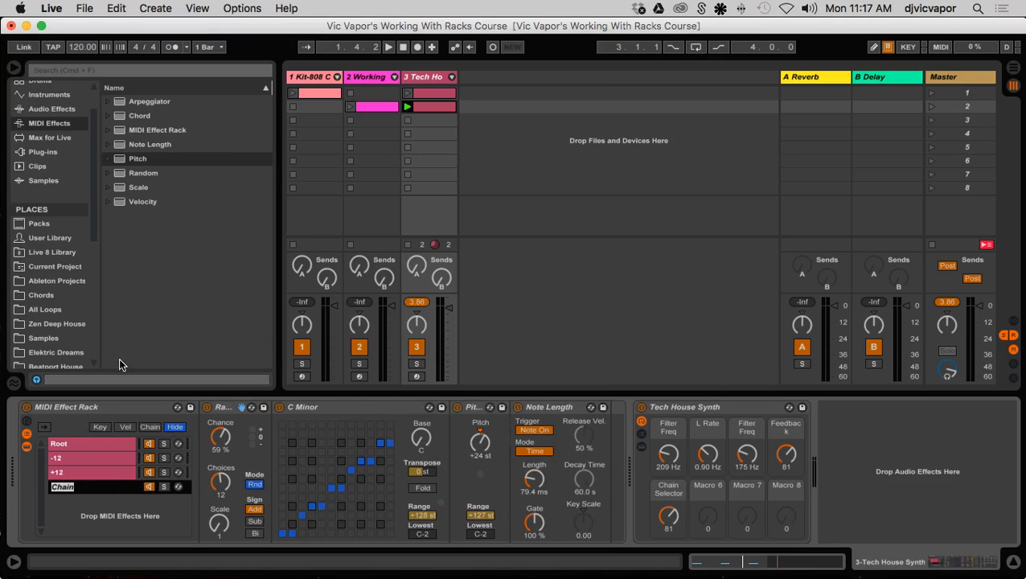
{"action": "type", "text": "Length"}
{"action": "key", "text": "Return"}
{"action": "key", "text": "space"}
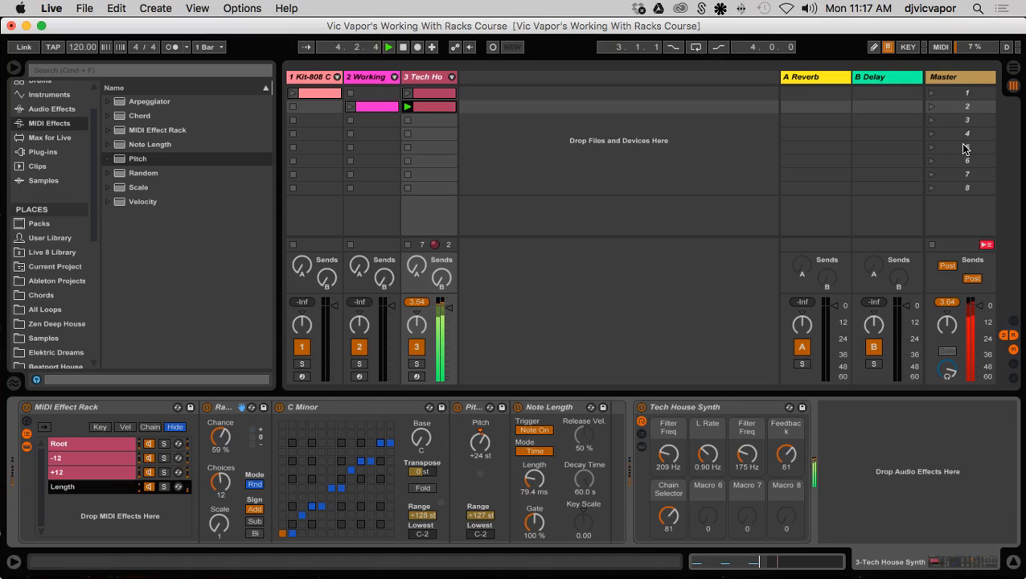
Add a Limiter to the Master track with its Gain at -0.40 dB and check the level during playback
{"action": "left_click", "coordinate": [951, 76]}
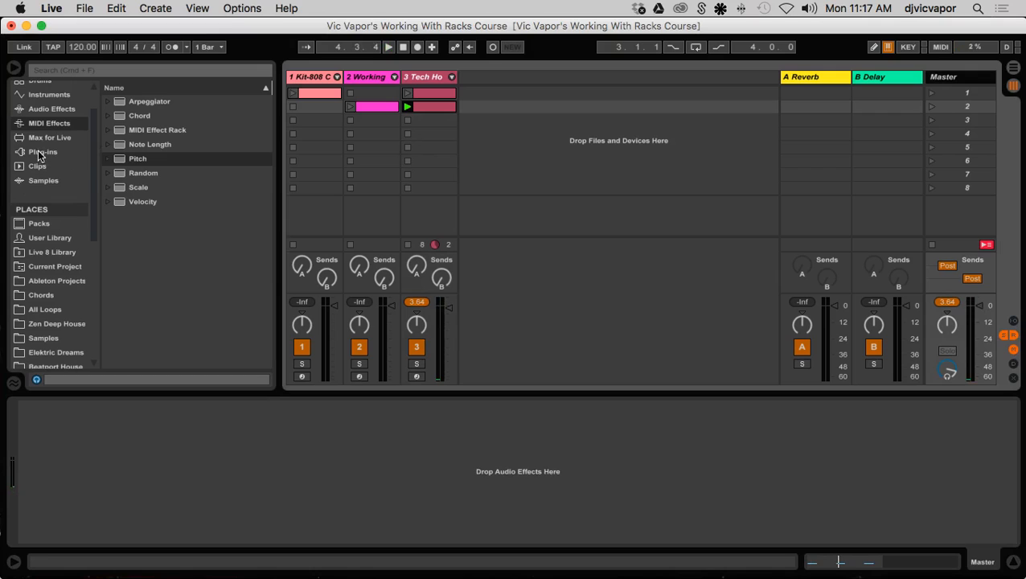
{"action": "left_click", "coordinate": [45, 115]}
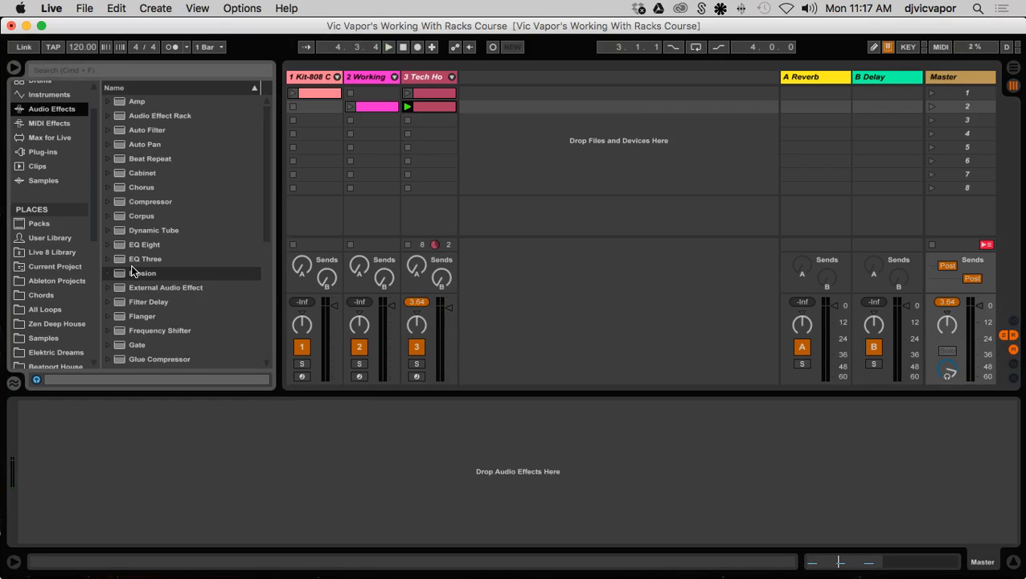
{"action": "scroll", "coordinate": [130, 265], "scroll_direction": "down", "scroll_amount": 5}
{"action": "left_click", "coordinate": [119, 316]}
{"action": "left_click_drag", "start_coordinate": [118, 314], "coordinate": [178, 487]}
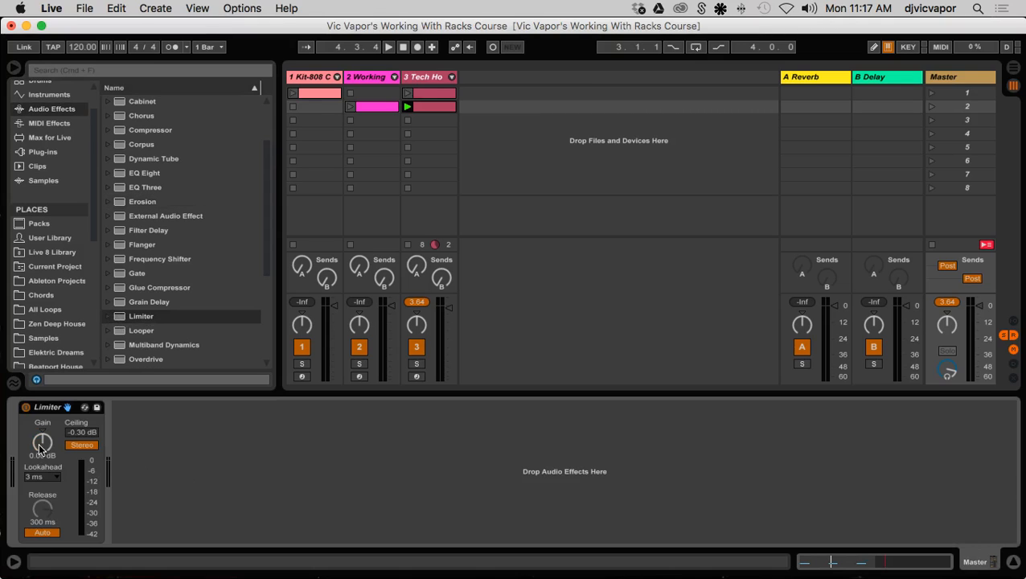
{"action": "left_click_drag", "start_coordinate": [40, 448], "coordinate": [41, 451]}
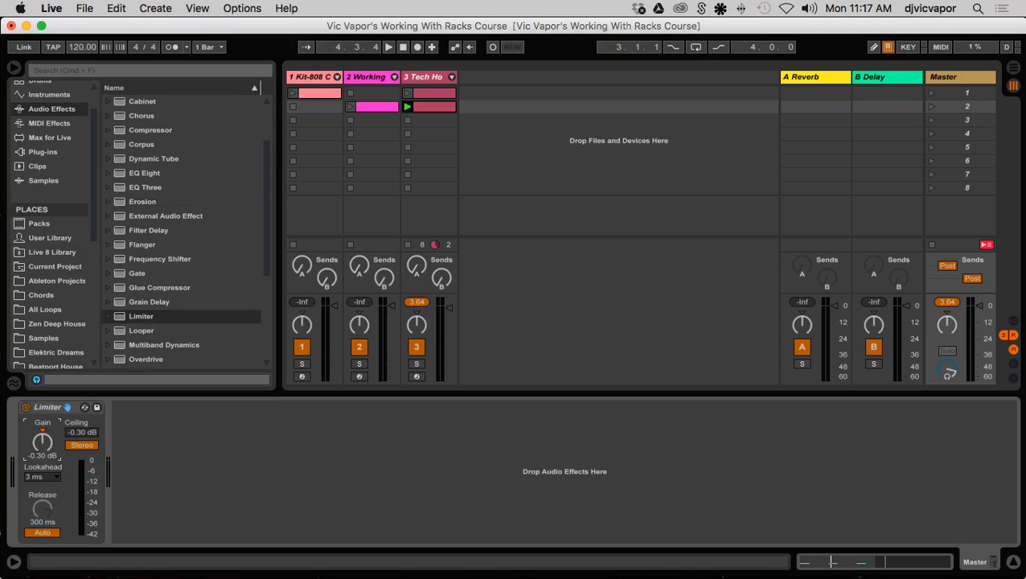
{"action": "key", "text": "space"}
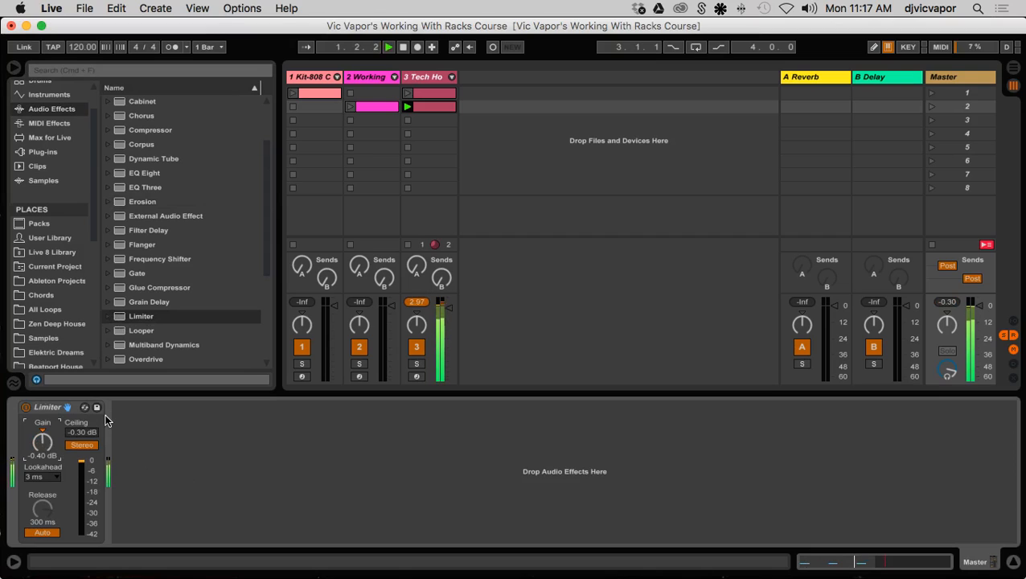
{"action": "key", "text": "space"}
Return to the Tech House Synth track's devices, list the MIDI effects and listen to the full rack
{"action": "left_click", "coordinate": [426, 78]}
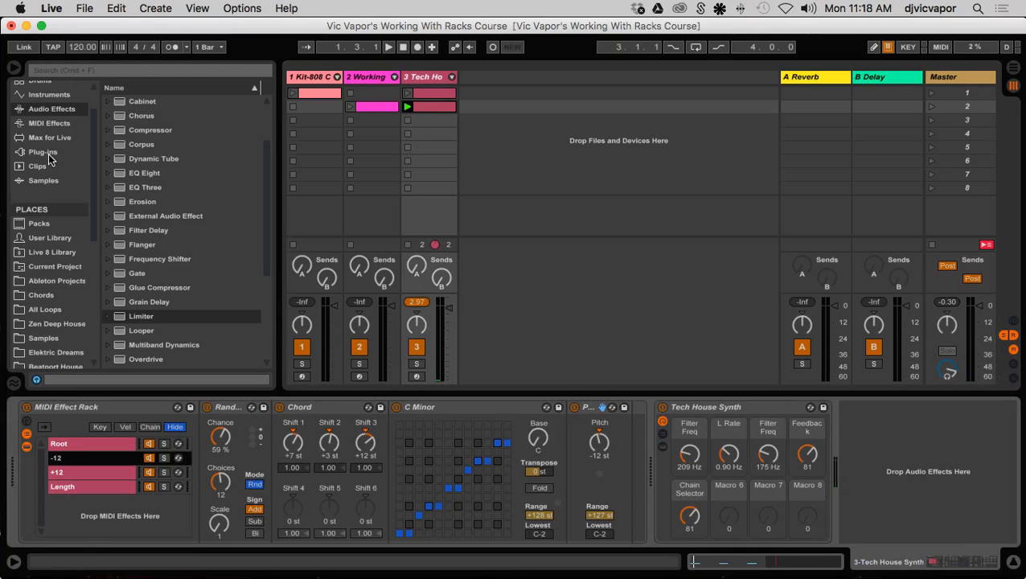
{"action": "left_click", "coordinate": [45, 126]}
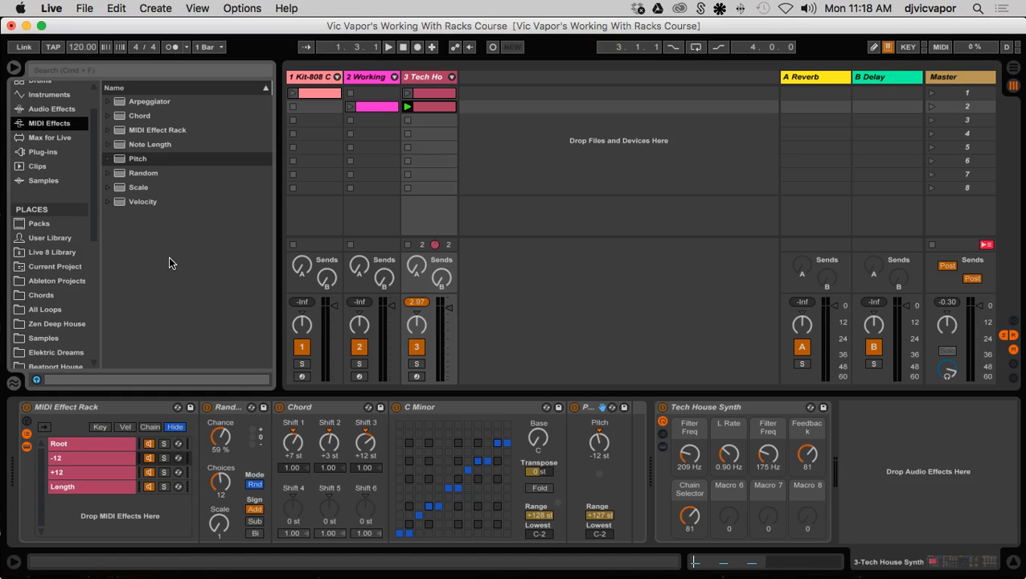
{"action": "key", "text": "space"}
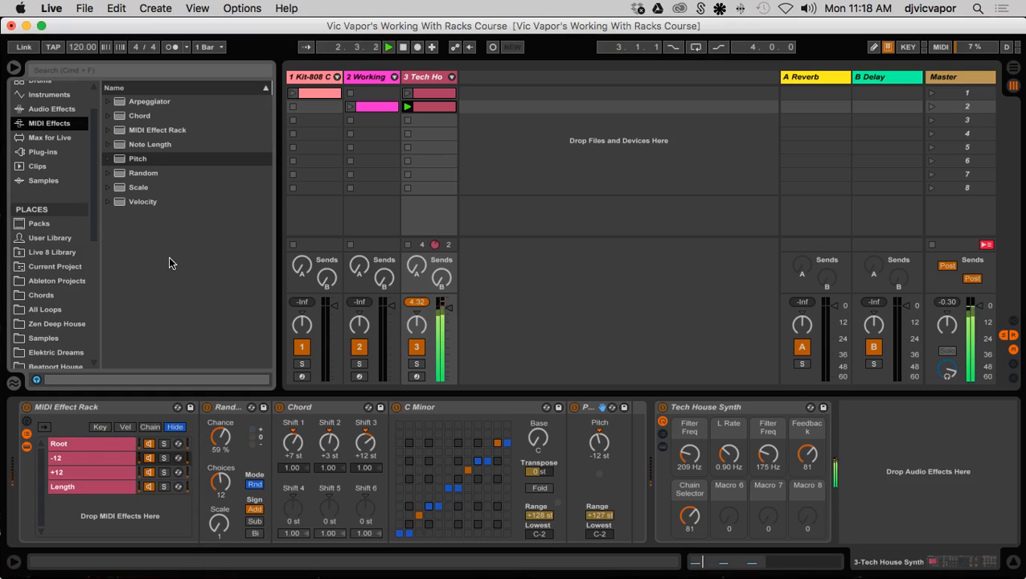
{"action": "key", "text": "space"}
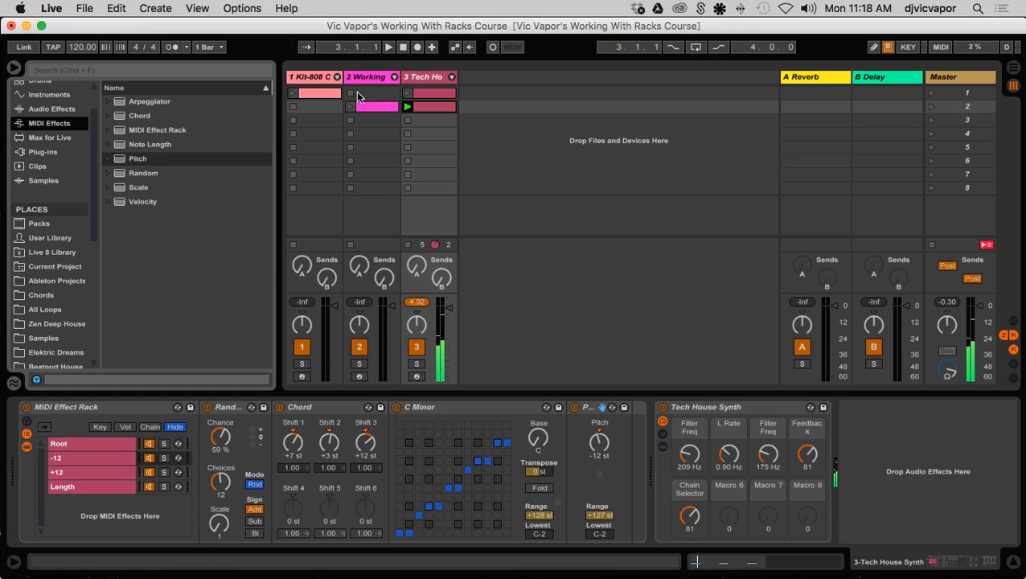
Examine the notes in the Tech House Synth track's second clip and return to the track's devices
{"action": "double_click", "coordinate": [426, 107]}
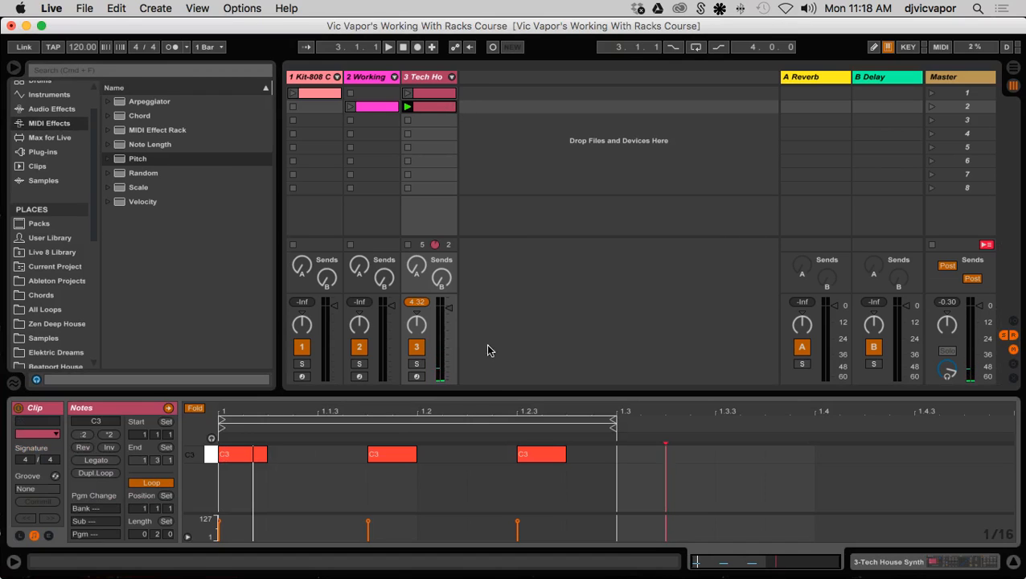
{"action": "left_click", "coordinate": [423, 78]}
{"action": "left_click", "coordinate": [422, 77]}
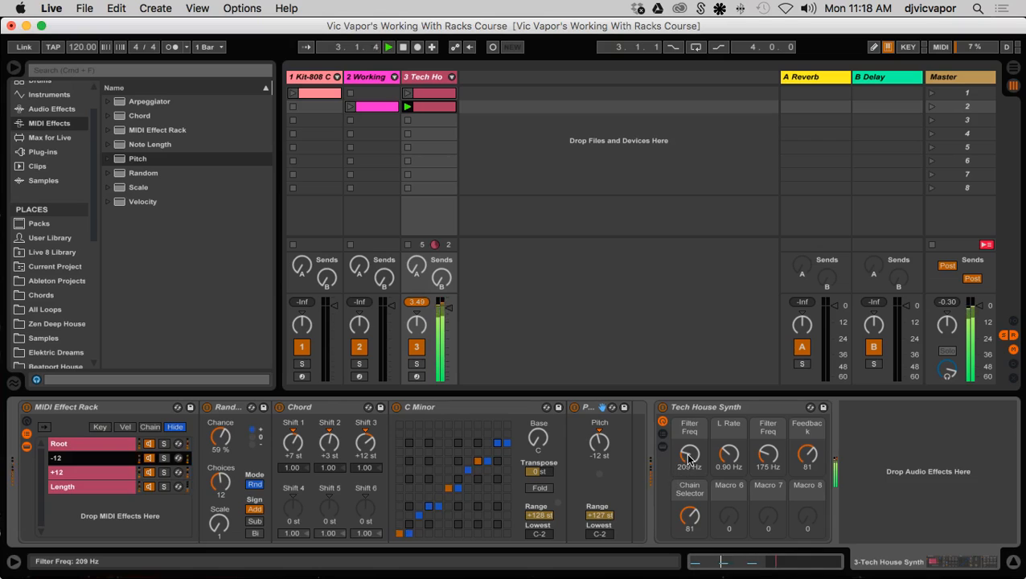
Set the Tech House Synth's Filter Freq to 202 Hz and its Chain Selector to 87 during playback
{"action": "mouse_move", "coordinate": [687, 460]}
{"action": "left_mouse_down"}
{"action": "mouse_move", "coordinate": [687, 475]}
{"action": "mouse_move", "coordinate": [688, 435]}
{"action": "mouse_move", "coordinate": [689, 462]}
{"action": "left_mouse_up"}
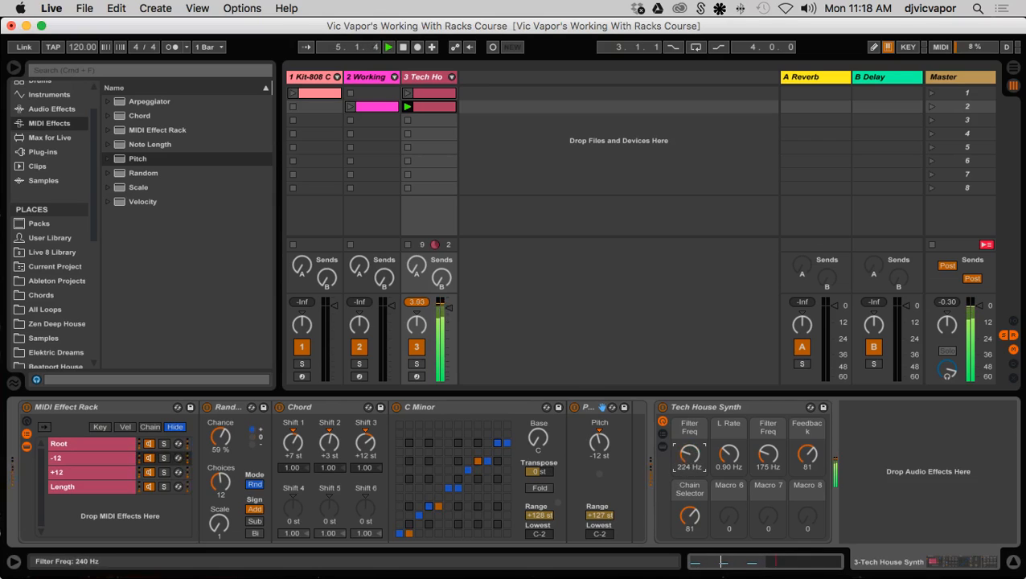
{"action": "mouse_move", "coordinate": [689, 516]}
{"action": "left_mouse_down"}
{"action": "mouse_move", "coordinate": [689, 566]}
{"action": "mouse_move", "coordinate": [689, 510]}
{"action": "left_mouse_up"}
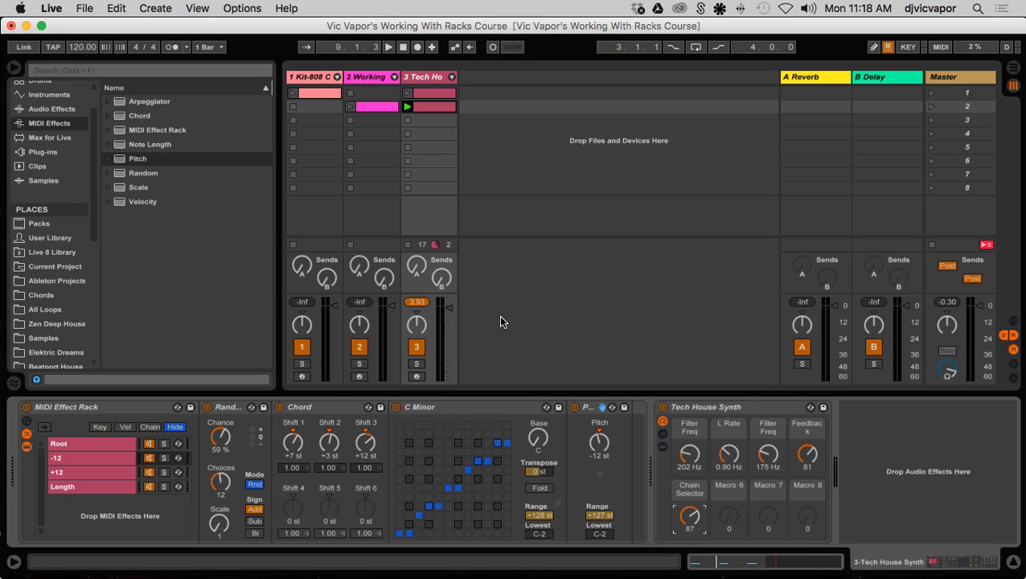
{"action": "key", "text": "ctrl+Up"}
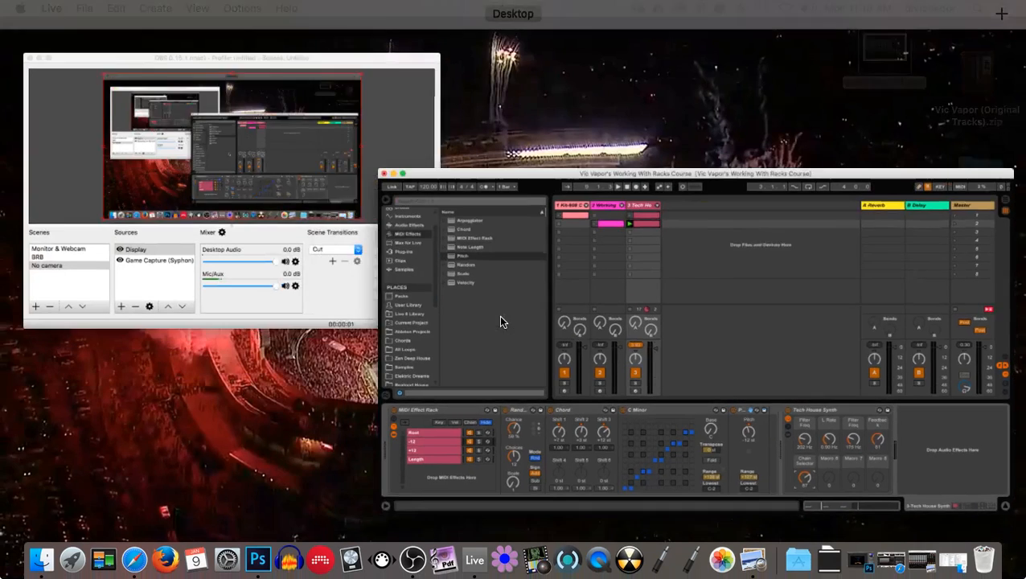